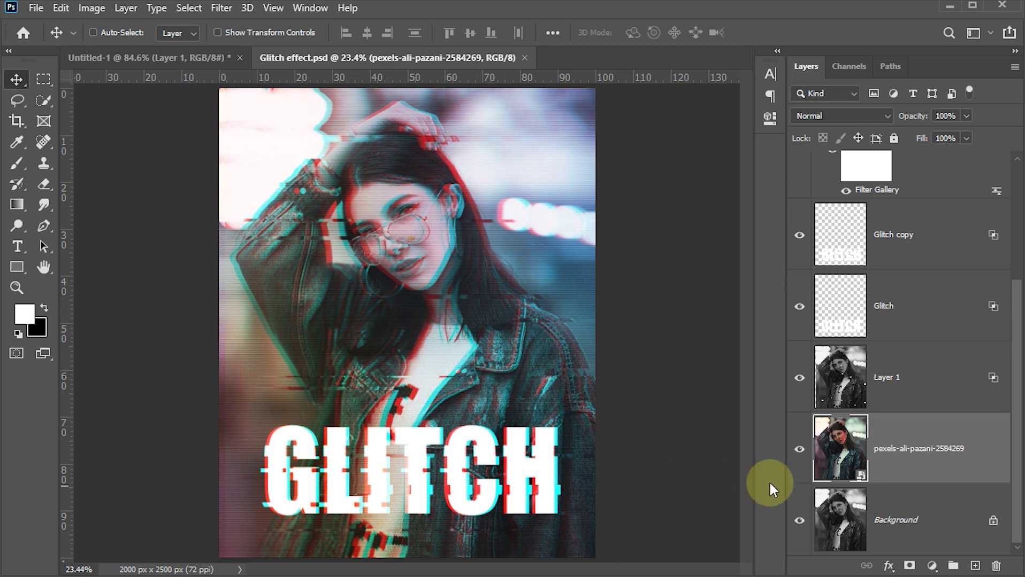
Preview the photo layer alone, desaturate it to black and white, and duplicate it as Layer 1
alt+click(797, 450)
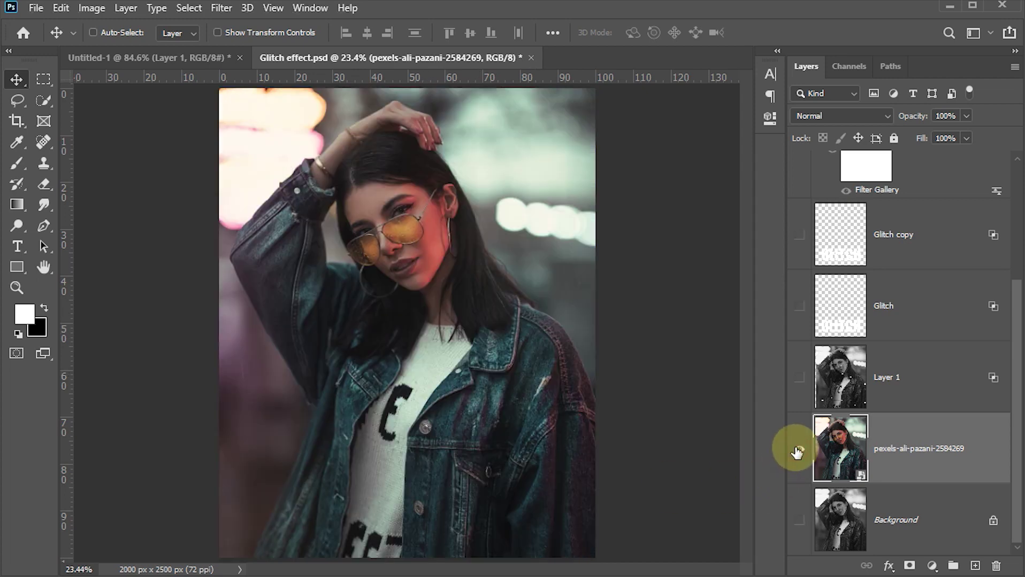
alt+click(798, 450)
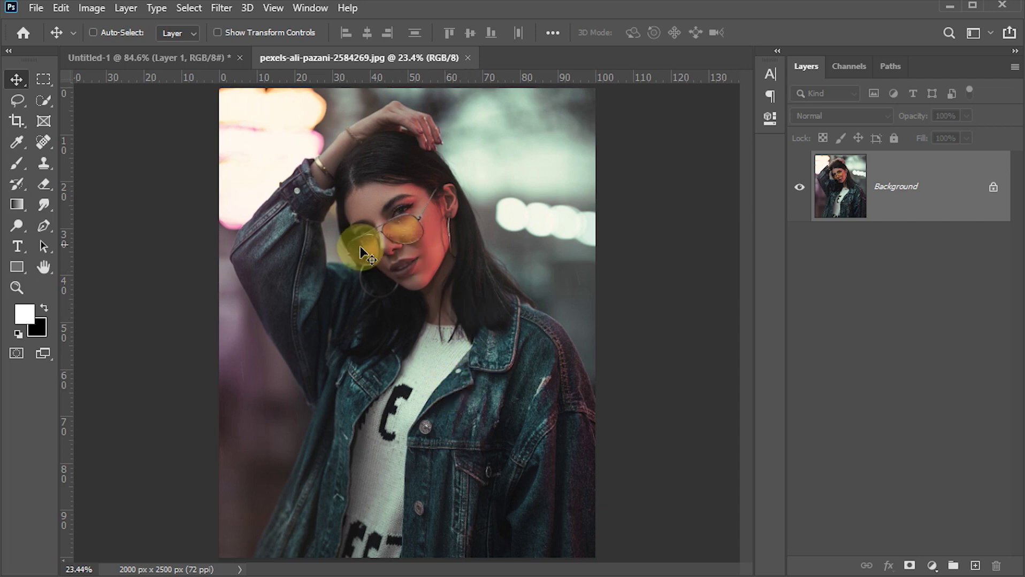
click(95, 7)
mouse_move(117, 50)
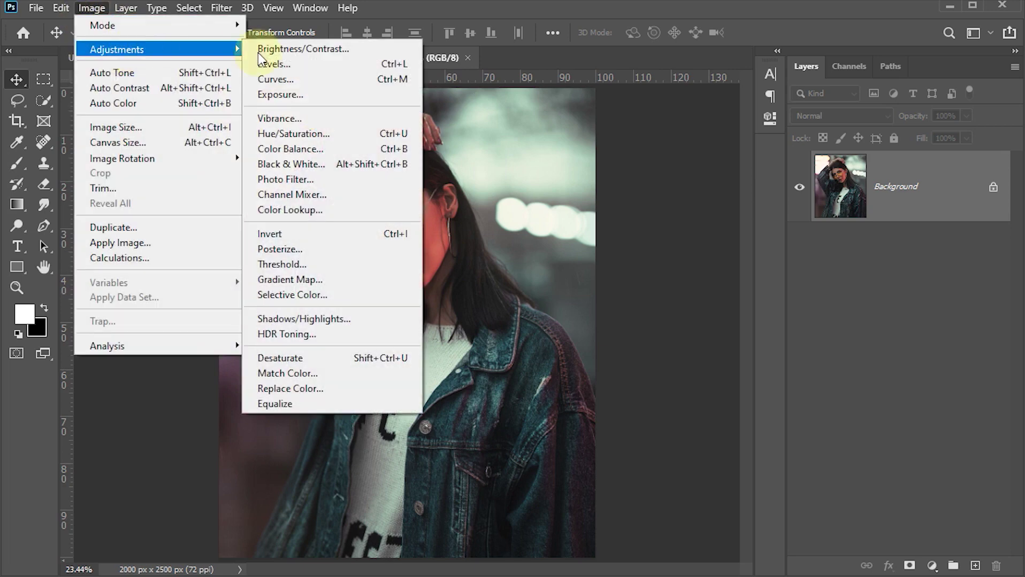
click(280, 358)
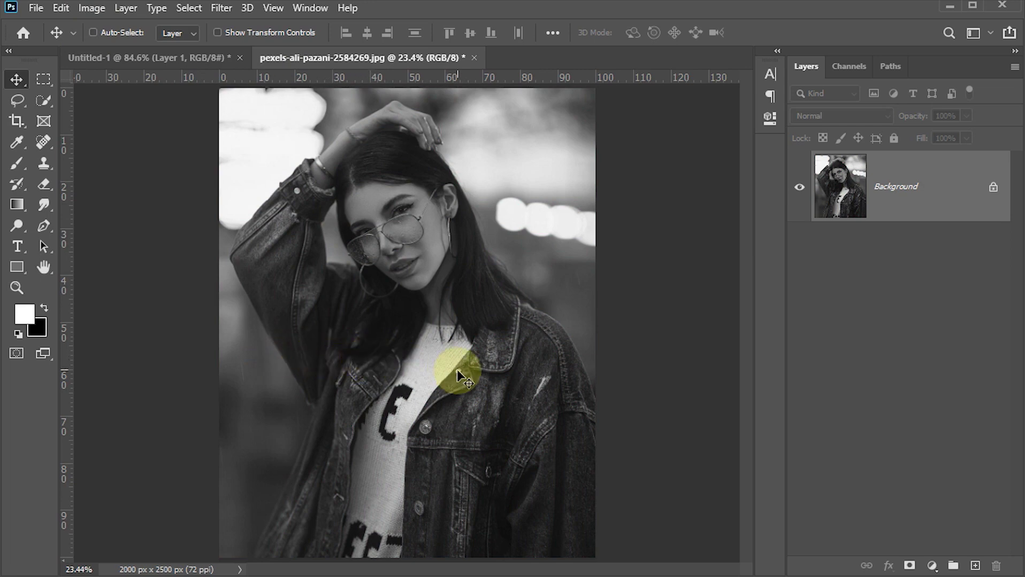
key(ctrl+j)
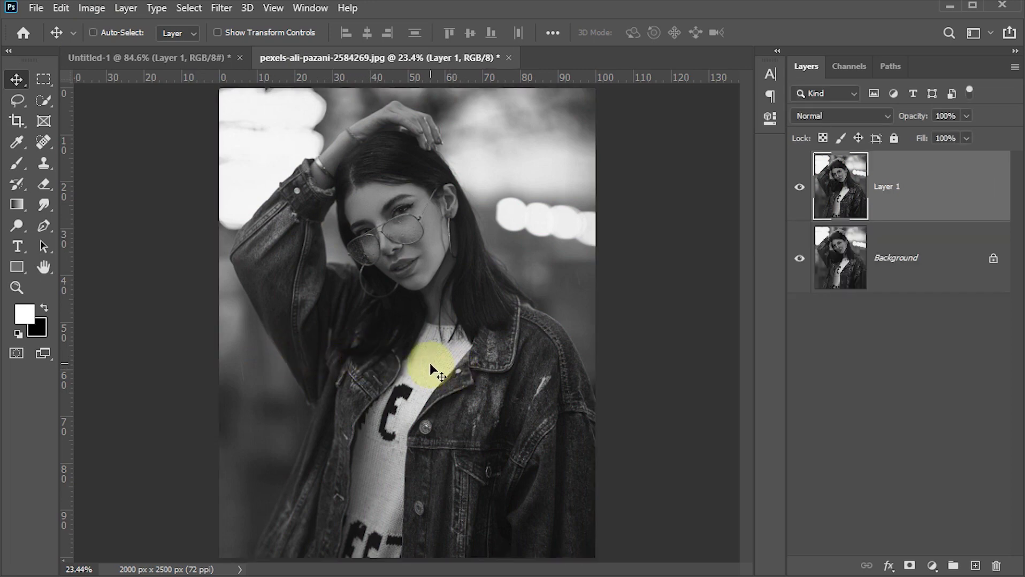
Exclude the R channel in Layer 1's blending options and nudge it left for a red/cyan split
double_click(963, 199)
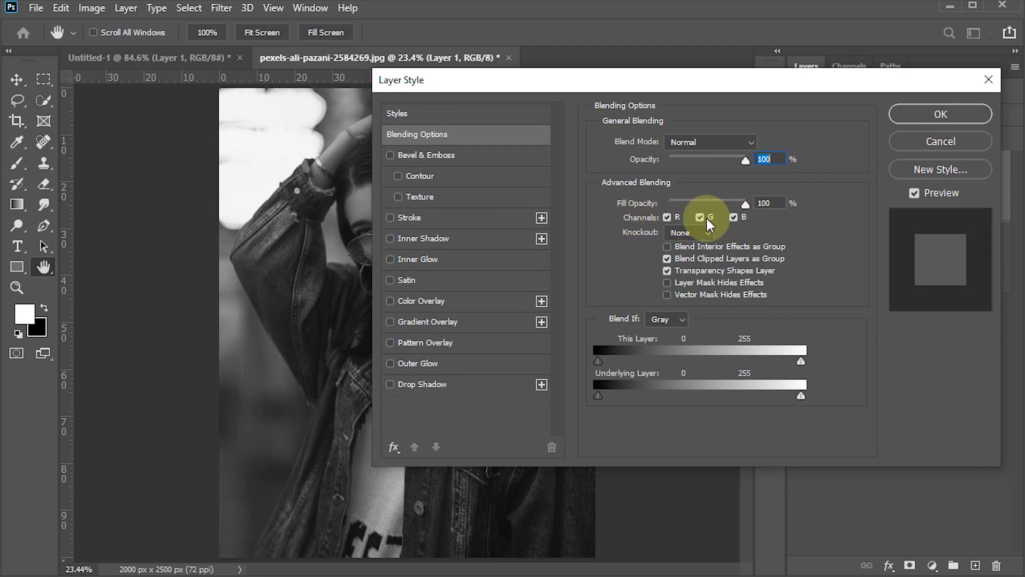
click(667, 217)
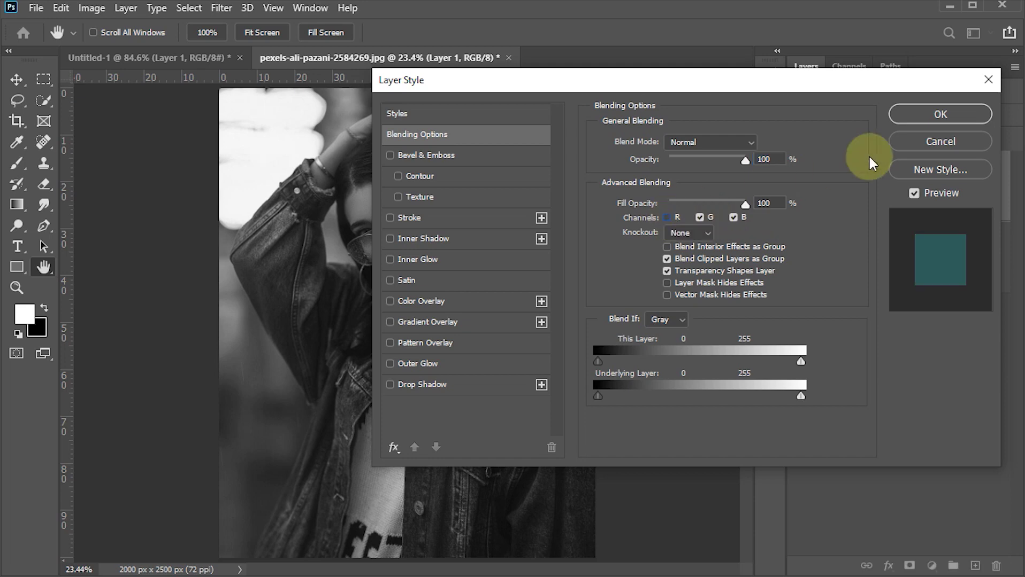
click(929, 115)
key(v)
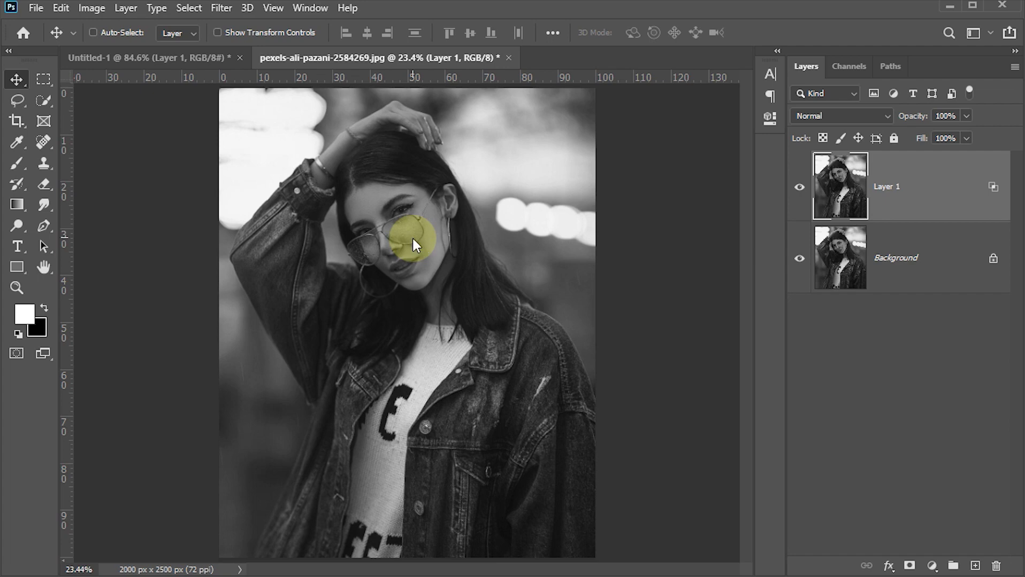
key(shift+Left)
key(shift+Left)
key(shift+Left)
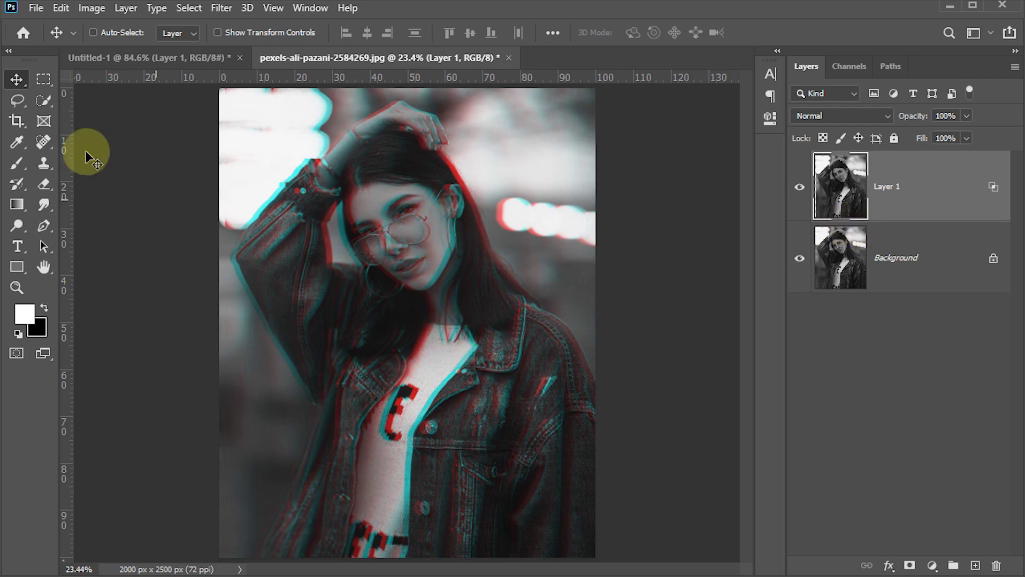
Select a thin rectangular strip across the hair near the top and shift it slightly right
click(42, 80)
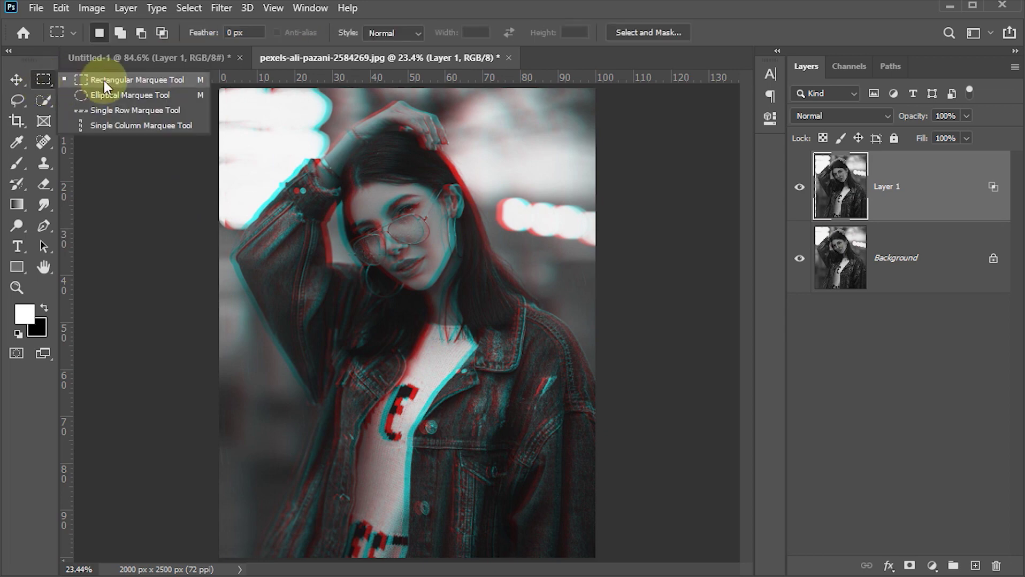
click(105, 79)
drag(234, 138, 526, 140)
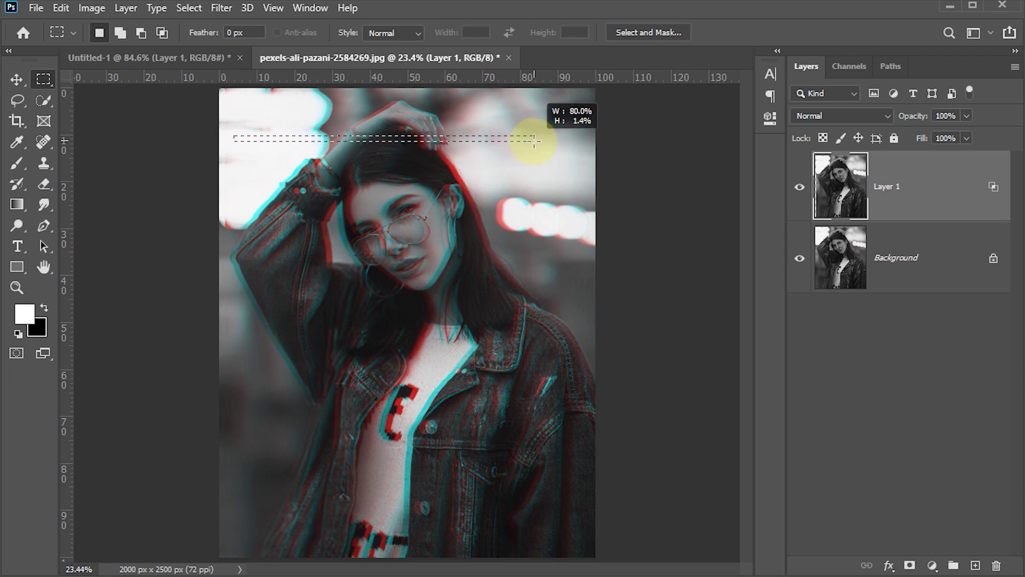
drag(526, 141, 533, 140)
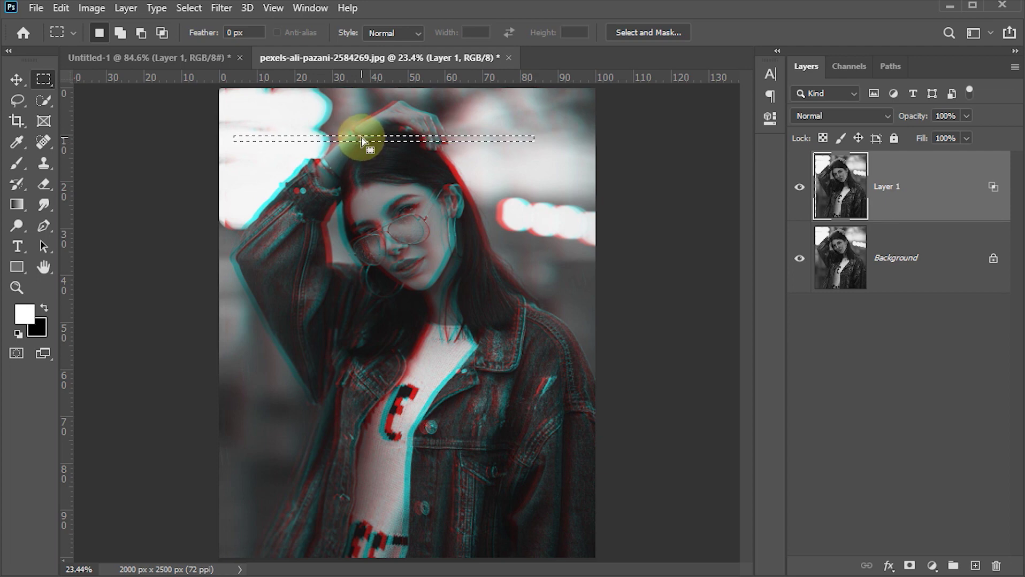
key(v)
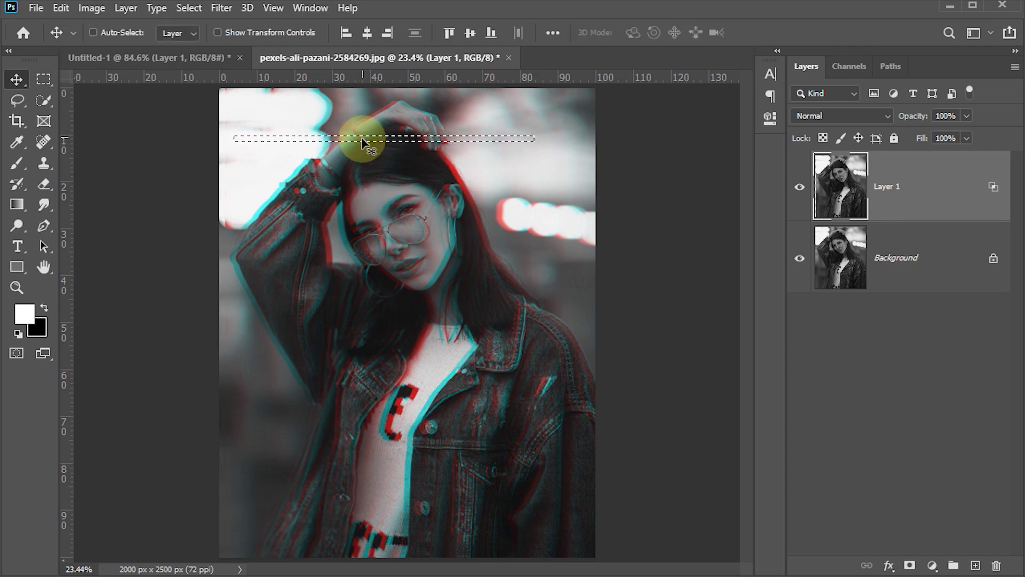
drag(362, 142, 369, 143)
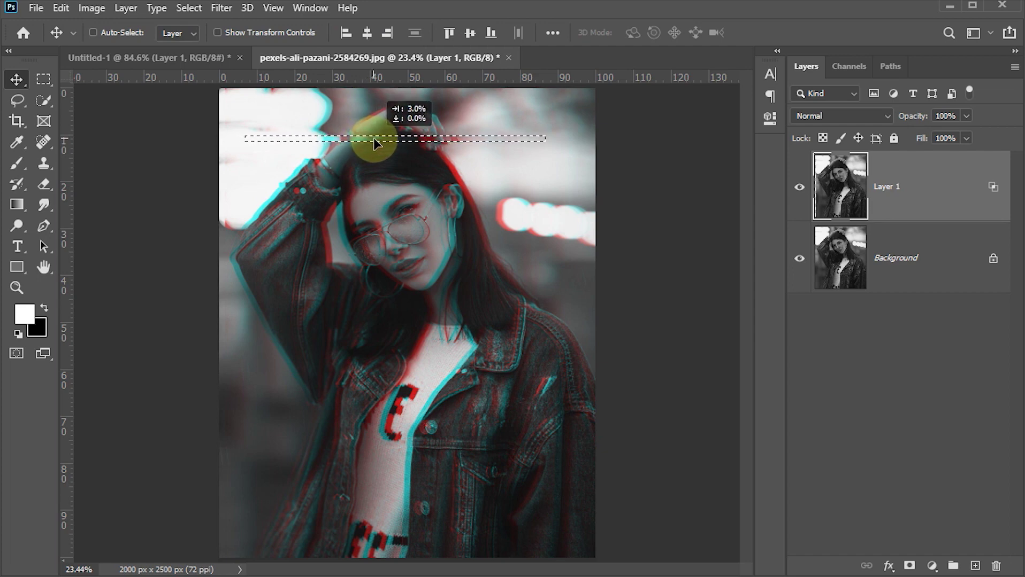
drag(369, 141, 374, 140)
key(ctrl+d)
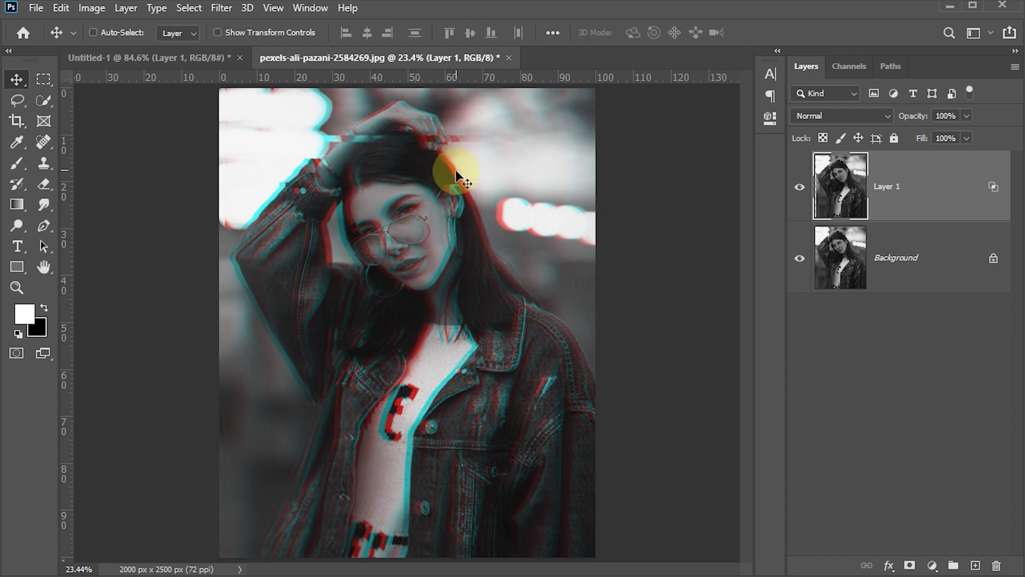
scroll(456, 170, up, 3)
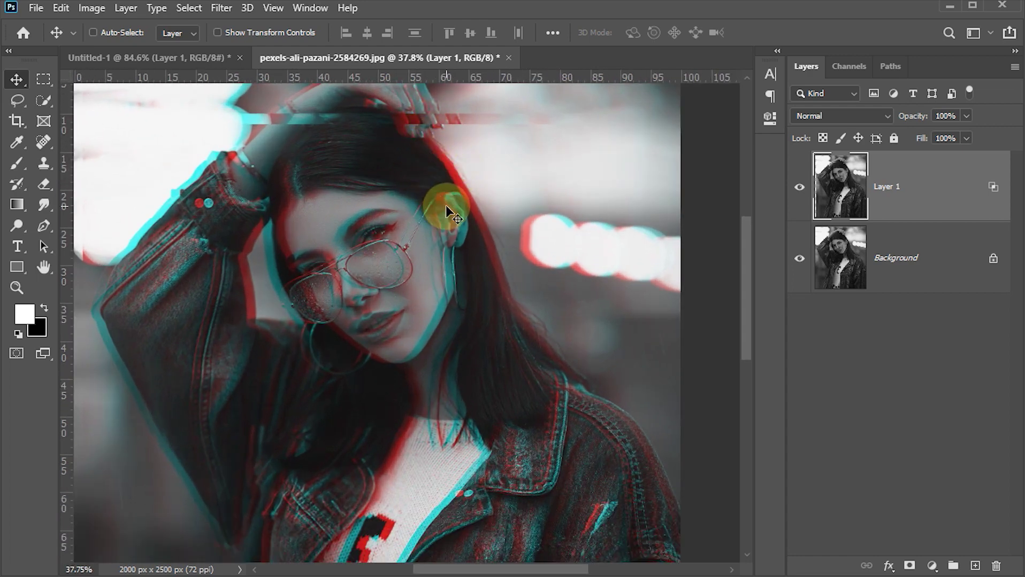
scroll(444, 206, down, 1)
scroll(445, 206, down, 1)
scroll(445, 205, down, 1)
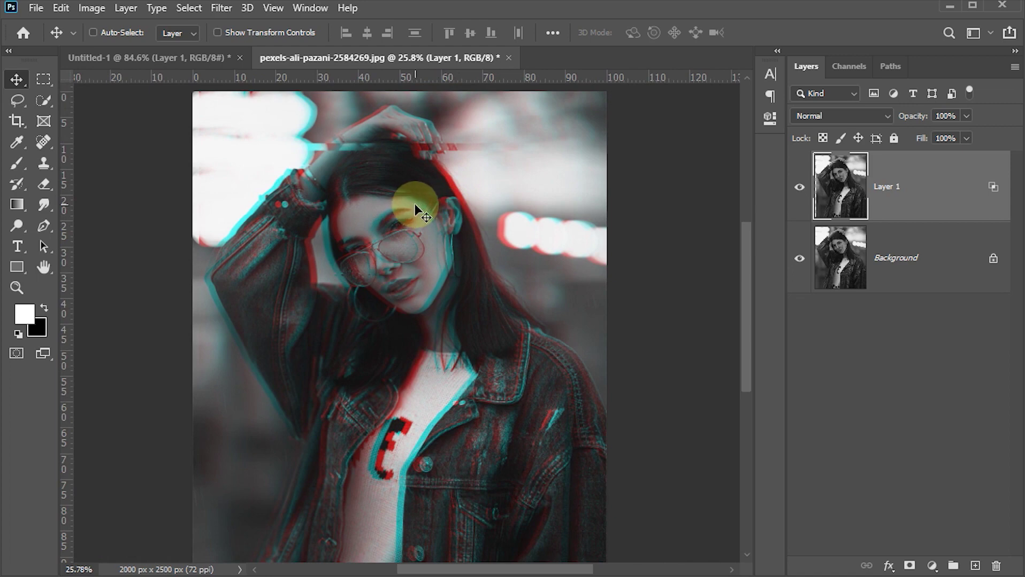
Select thin strips beside the glasses and at cheek level and shift them sideways
click(44, 80)
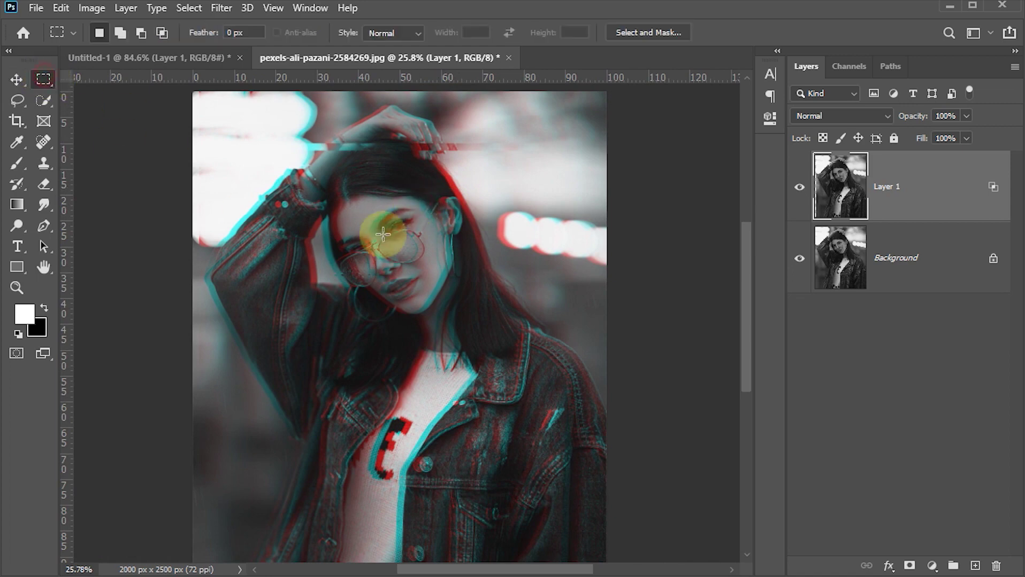
drag(205, 236, 336, 240)
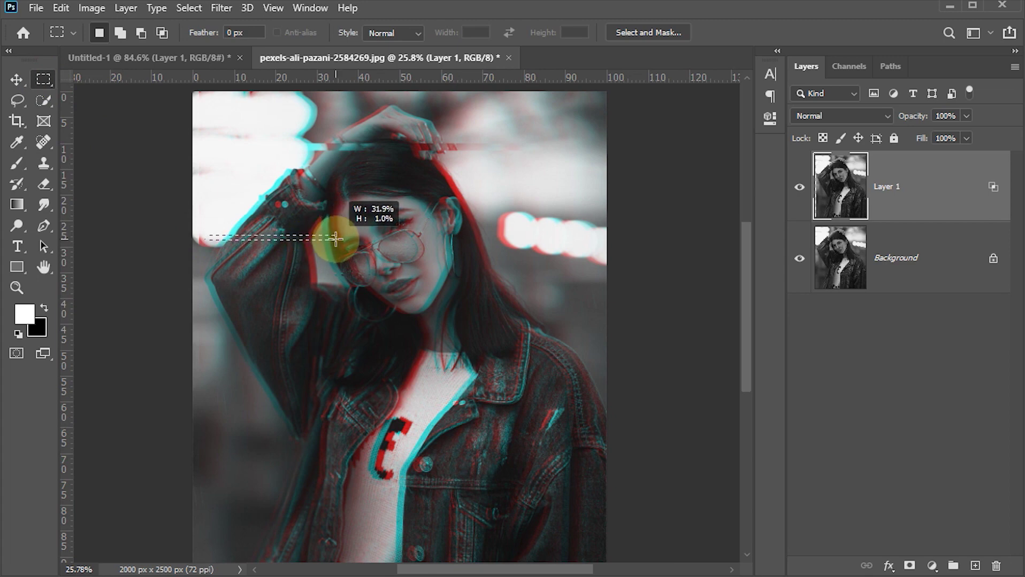
drag(335, 239, 302, 241)
key(v)
key(m)
mouse_move(207, 278)
mouse_down()
mouse_move(306, 288)
mouse_move(348, 261)
mouse_up()
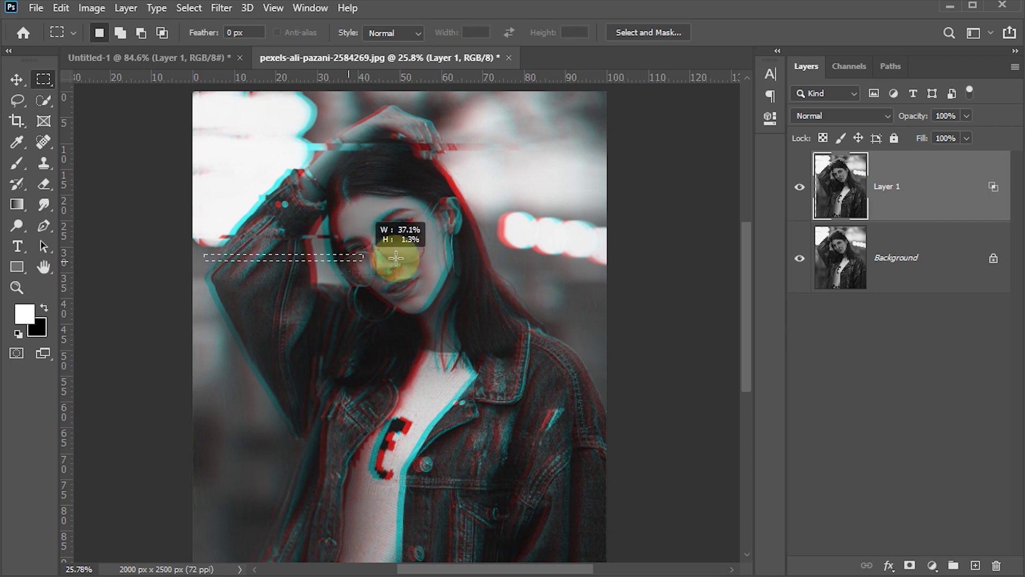
drag(348, 261, 408, 258)
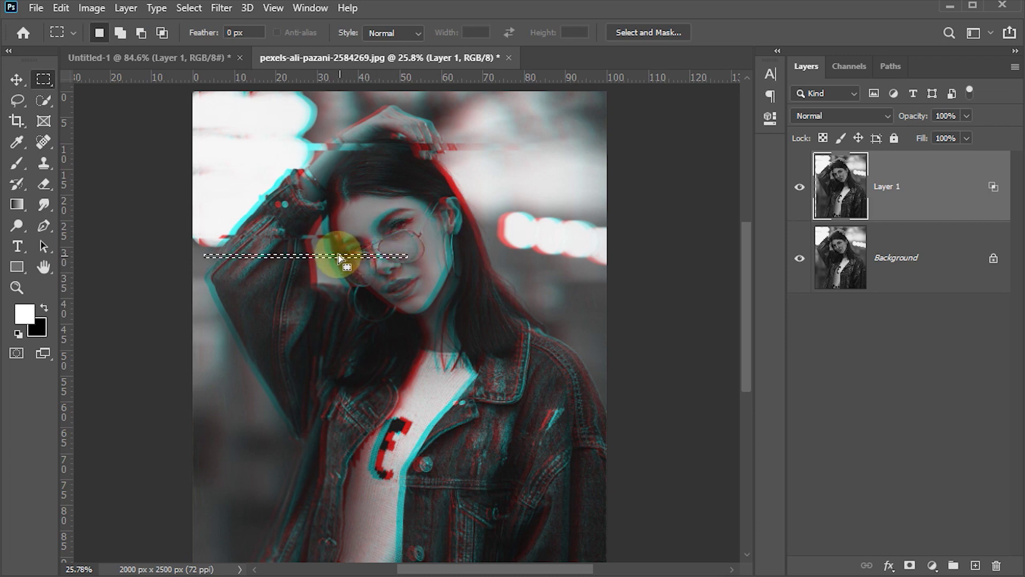
key(v)
drag(344, 260, 330, 261)
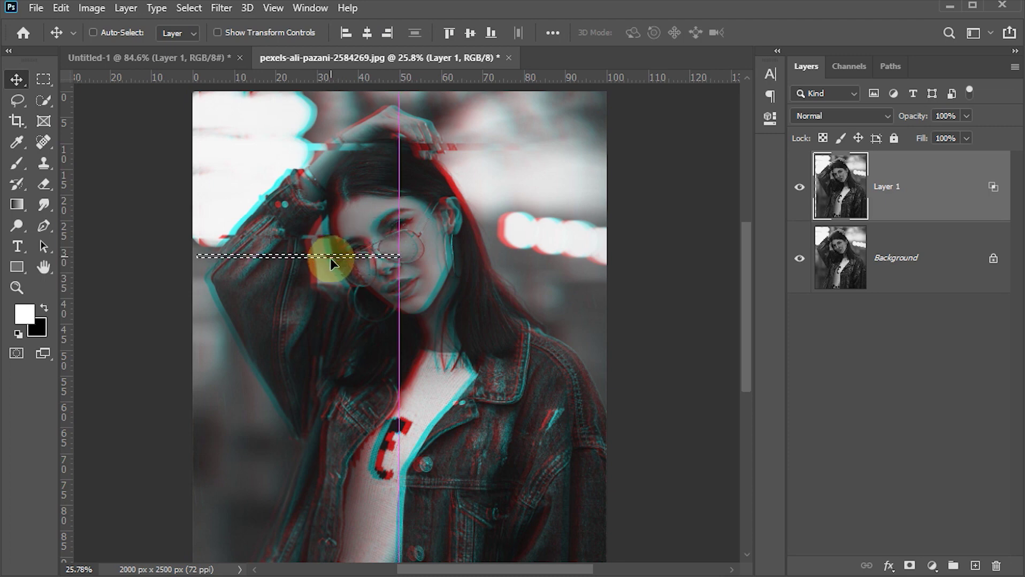
key(ctrl+d)
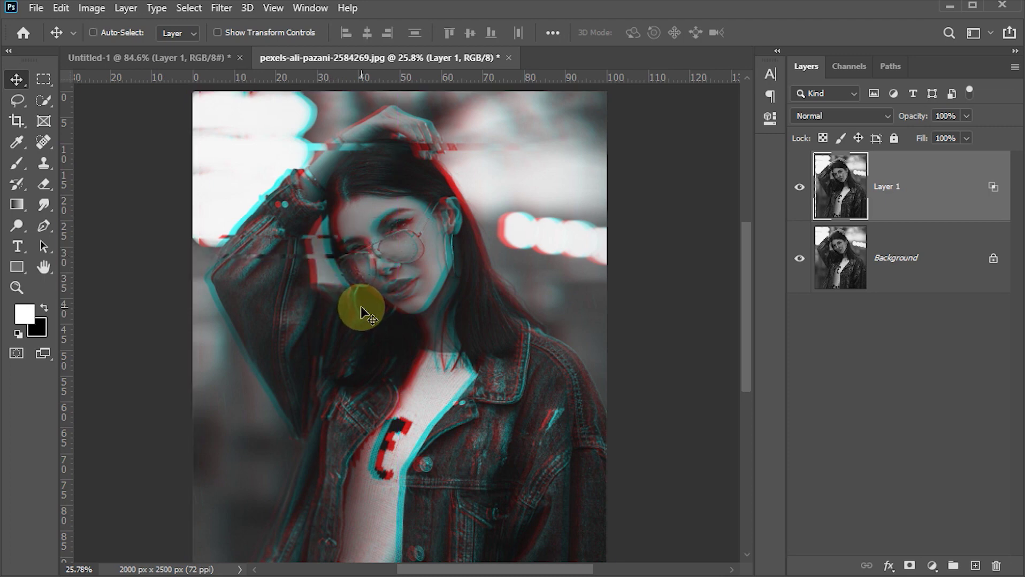
Slice and shift more thin strips across the shoulder, chest, lower photo and upper area
key(m)
mouse_move(377, 287)
mouse_down()
mouse_move(553, 291)
mouse_move(476, 320)
mouse_move(556, 293)
mouse_move(514, 320)
mouse_up()
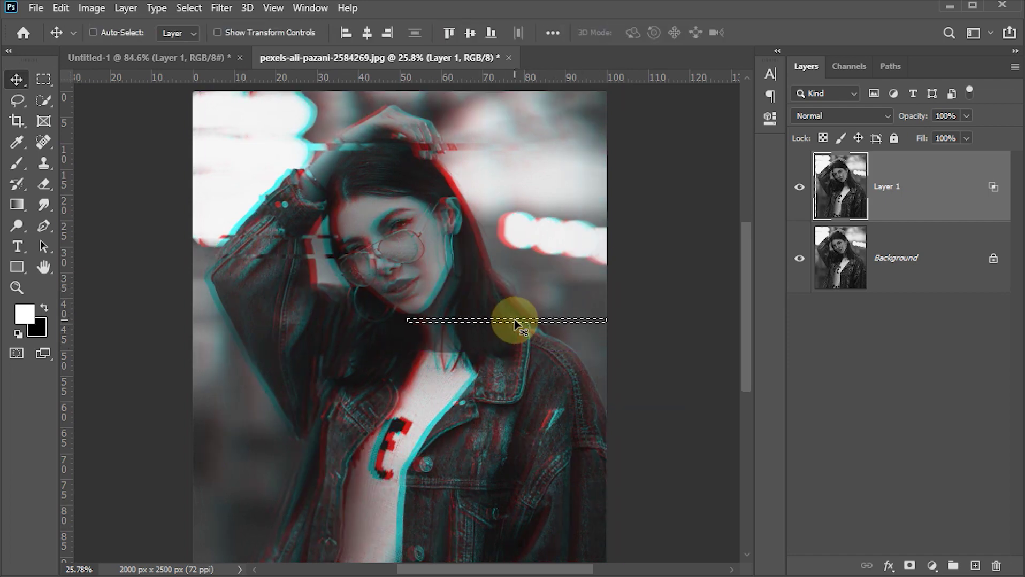
drag(476, 348, 602, 352)
drag(535, 351, 297, 423)
drag(468, 414, 235, 414)
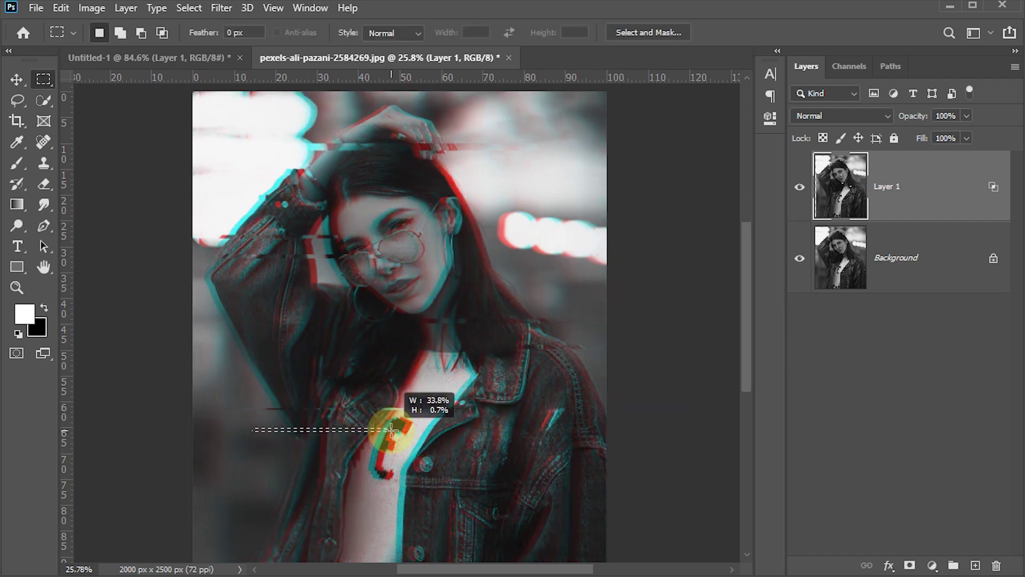
drag(369, 421, 229, 421)
drag(298, 496, 606, 498)
drag(430, 497, 361, 508)
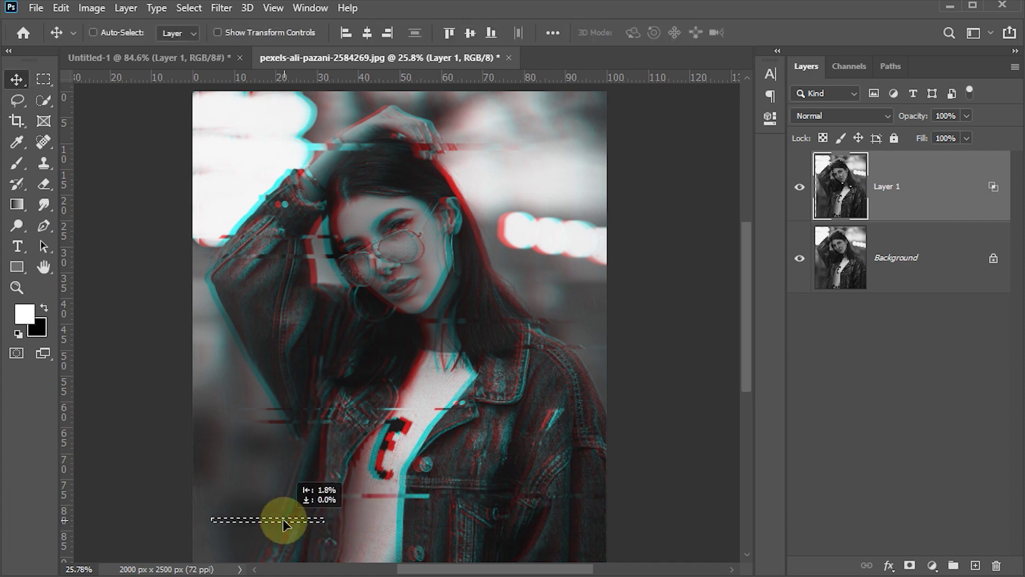
mouse_move(244, 539)
mouse_down()
mouse_move(529, 539)
mouse_move(469, 492)
mouse_up()
drag(579, 519, 533, 519)
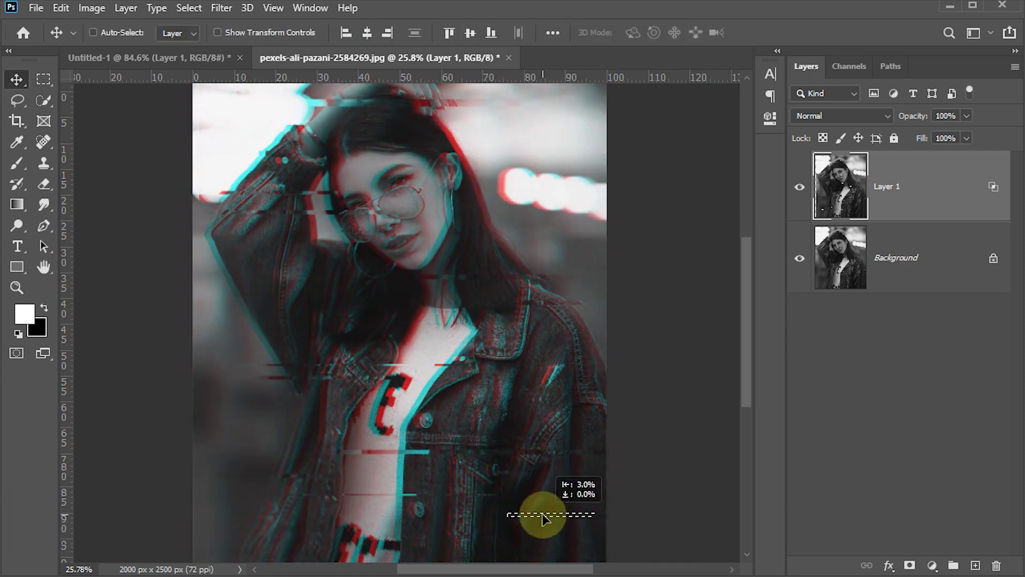
drag(235, 508, 515, 508)
scroll(526, 275, up, 3)
drag(617, 261, 467, 261)
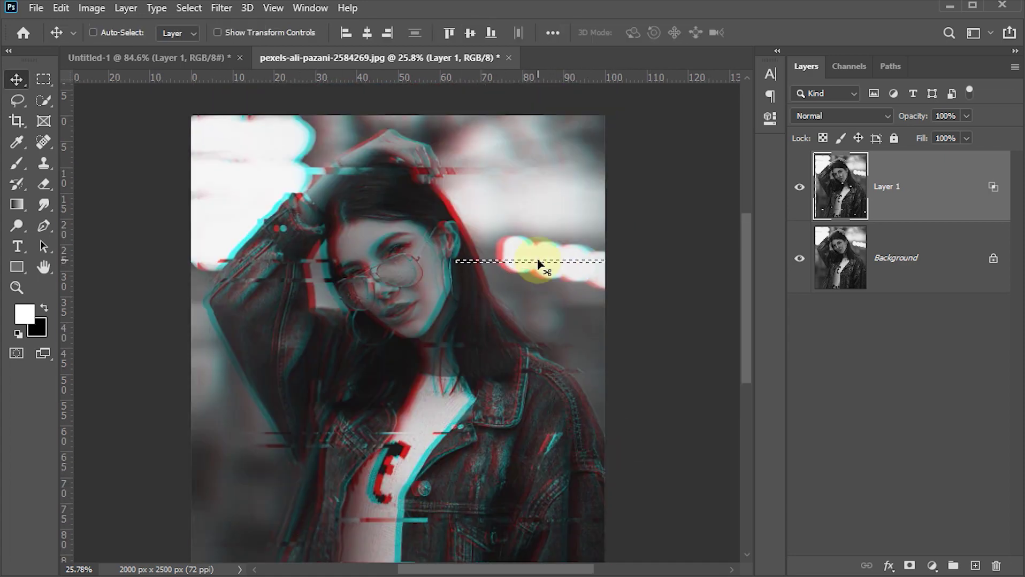
scroll(517, 299, down, 1)
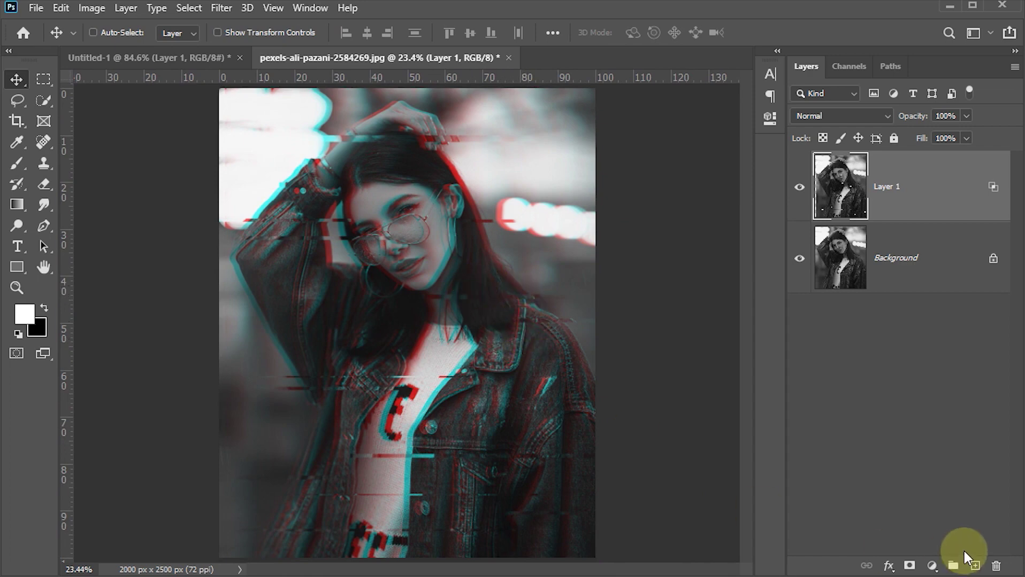
Create Layer 2, fill it with white, and convert it to a smart object
click(976, 567)
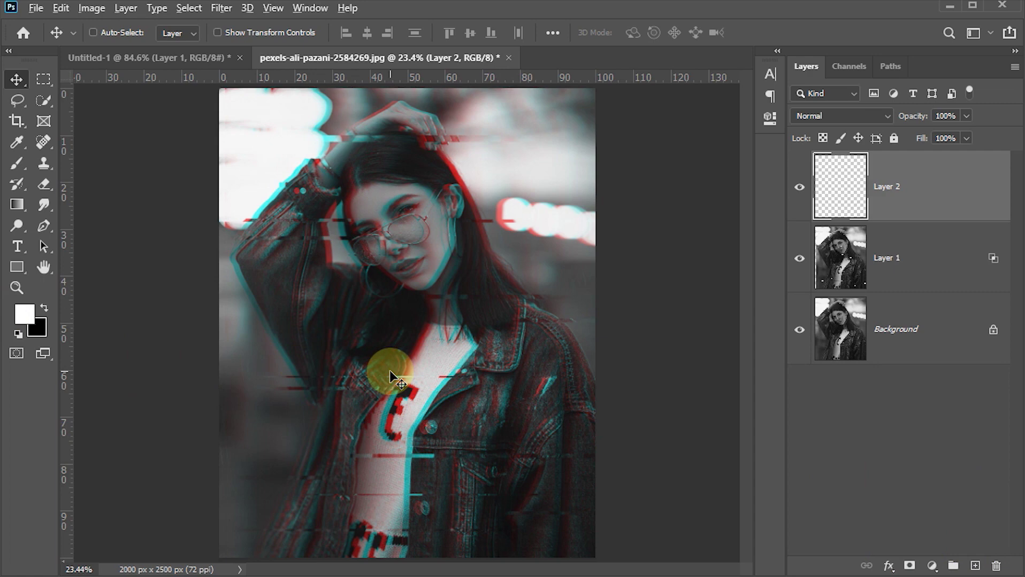
key(alt+BackSpace)
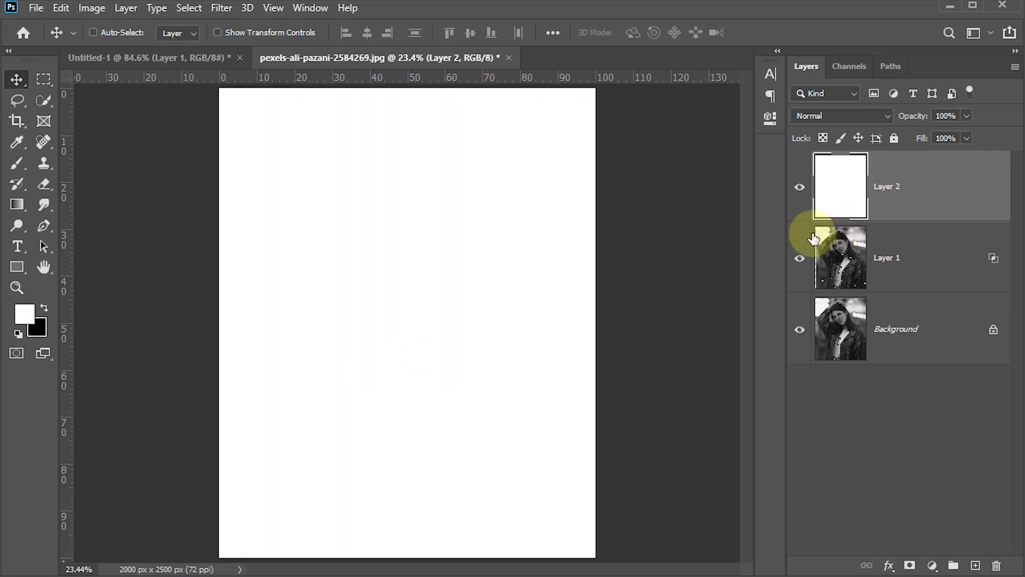
right_click(968, 204)
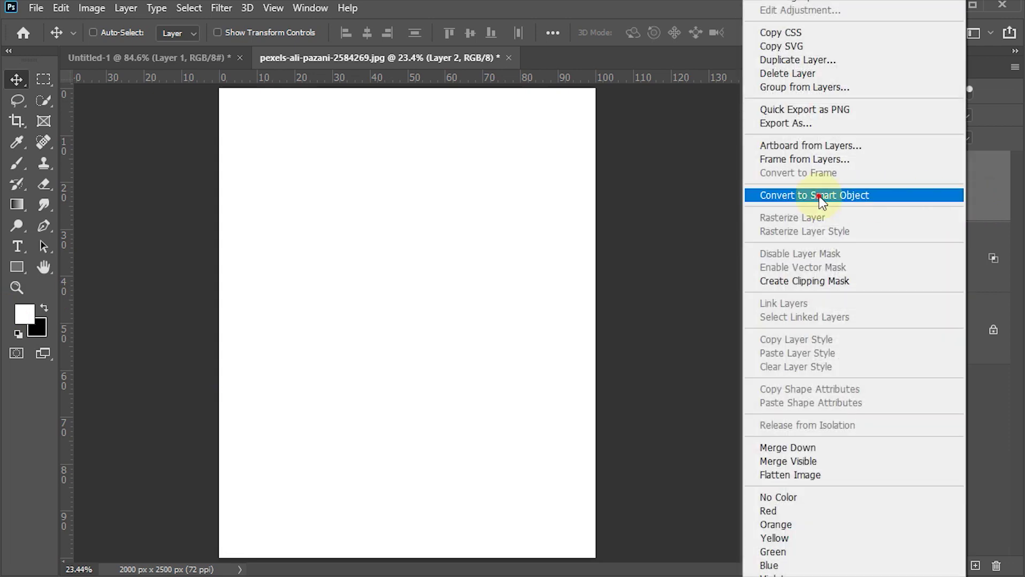
click(820, 199)
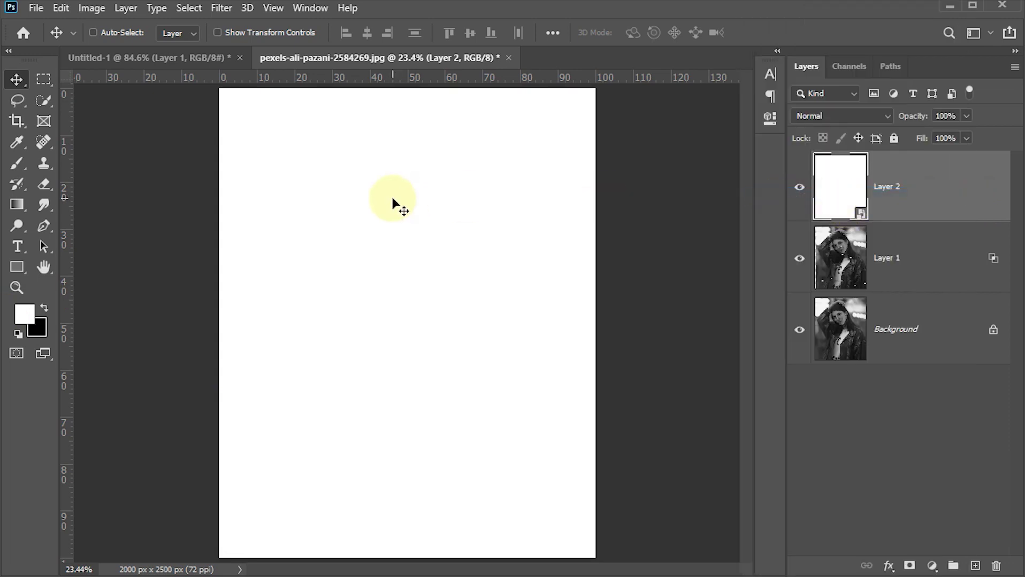
click(220, 8)
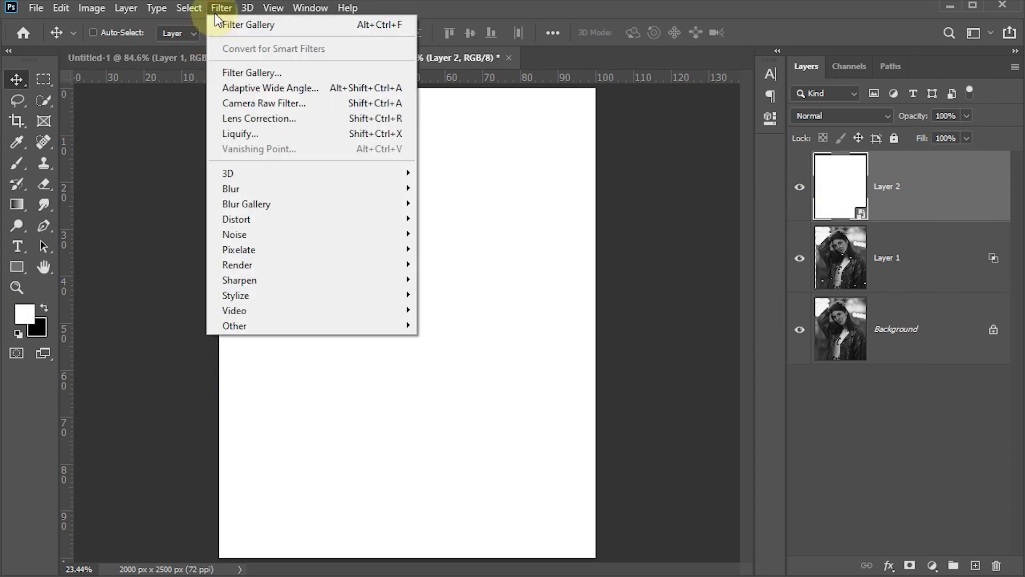
Apply the Filter Gallery Halftone Pattern with Line type, size 2 and contrast 50
click(227, 73)
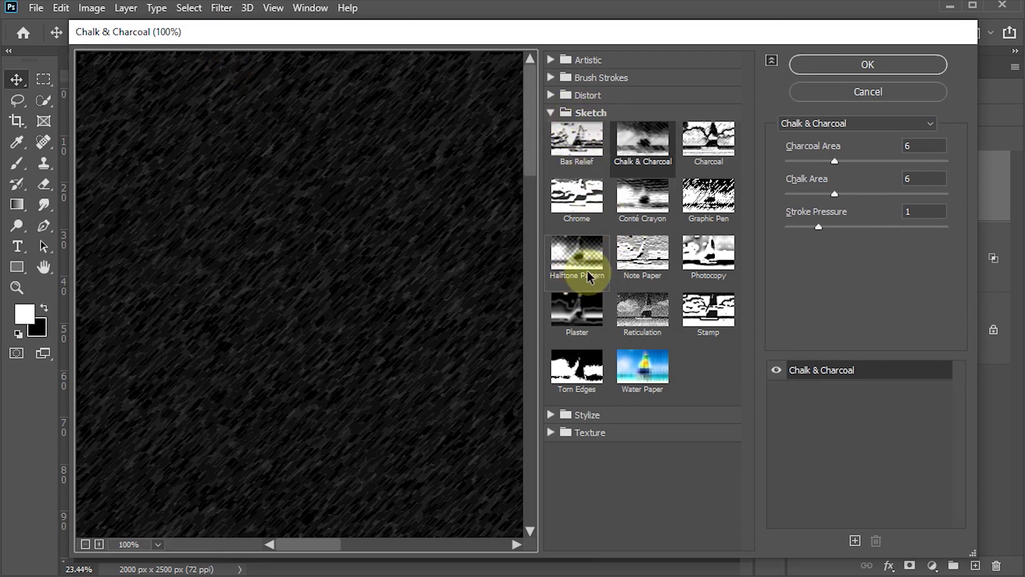
click(569, 270)
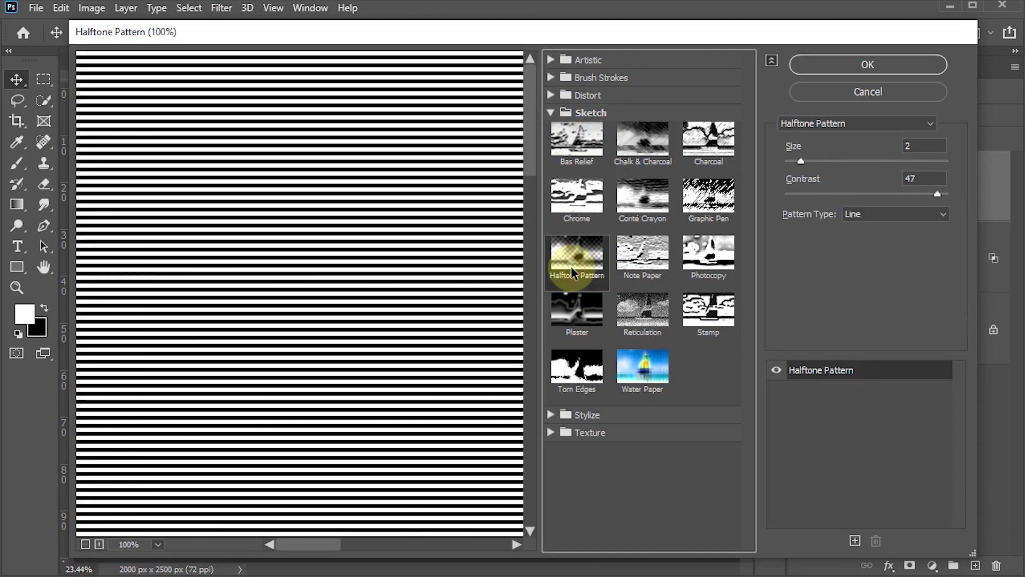
click(927, 216)
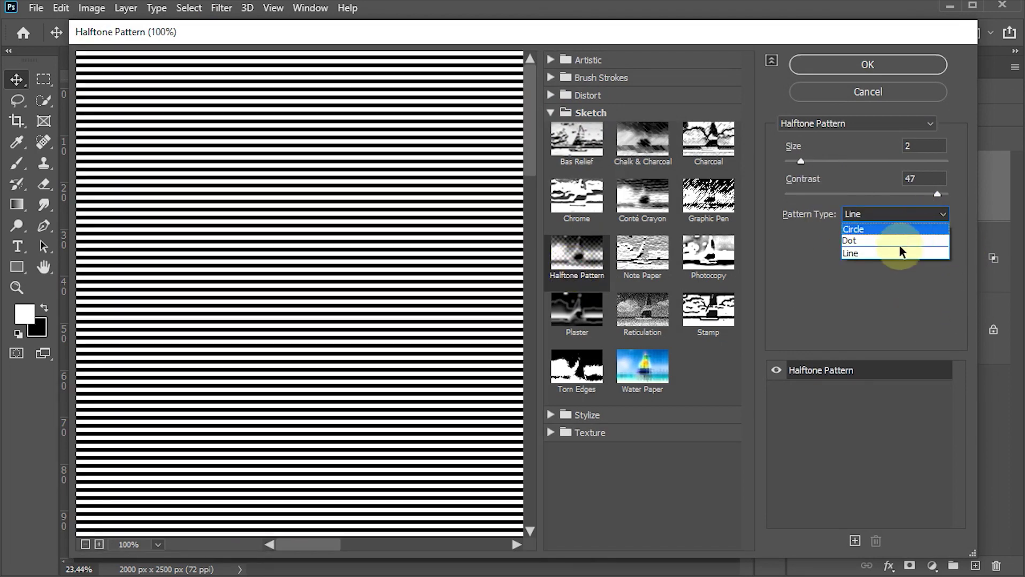
click(855, 256)
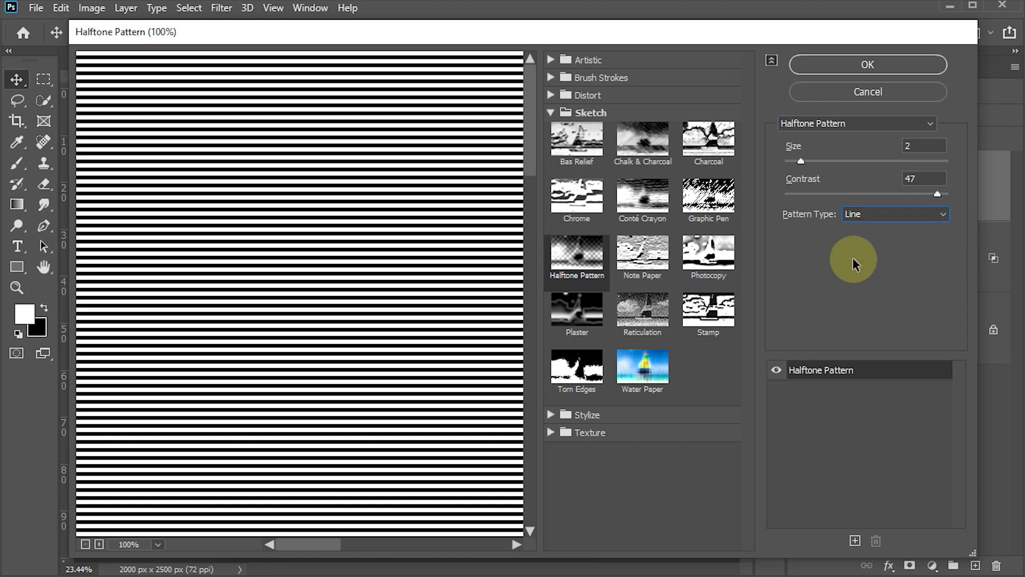
key(shift+Tab)
drag(935, 195, 946, 194)
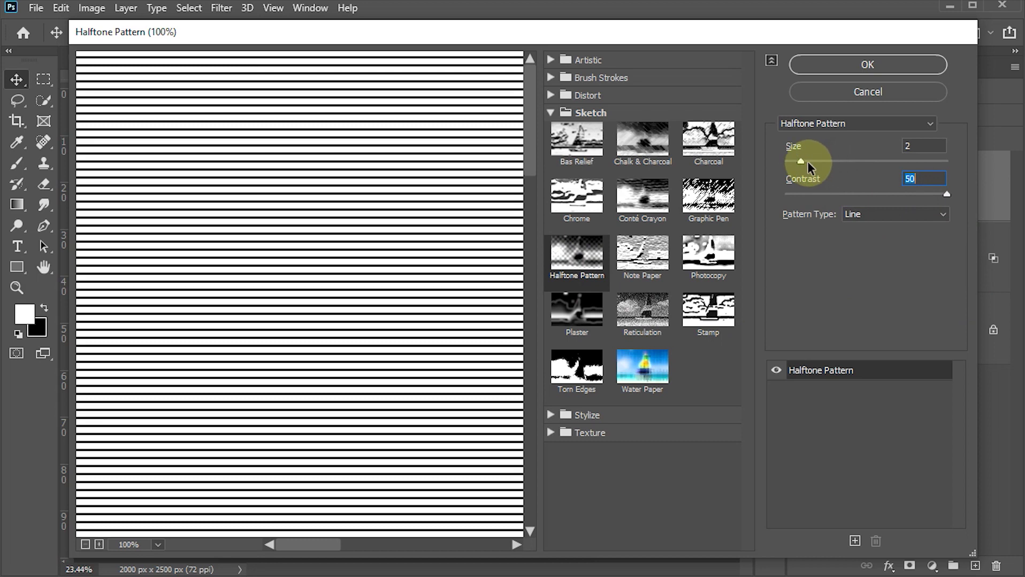
click(804, 161)
drag(810, 162, 807, 161)
click(838, 64)
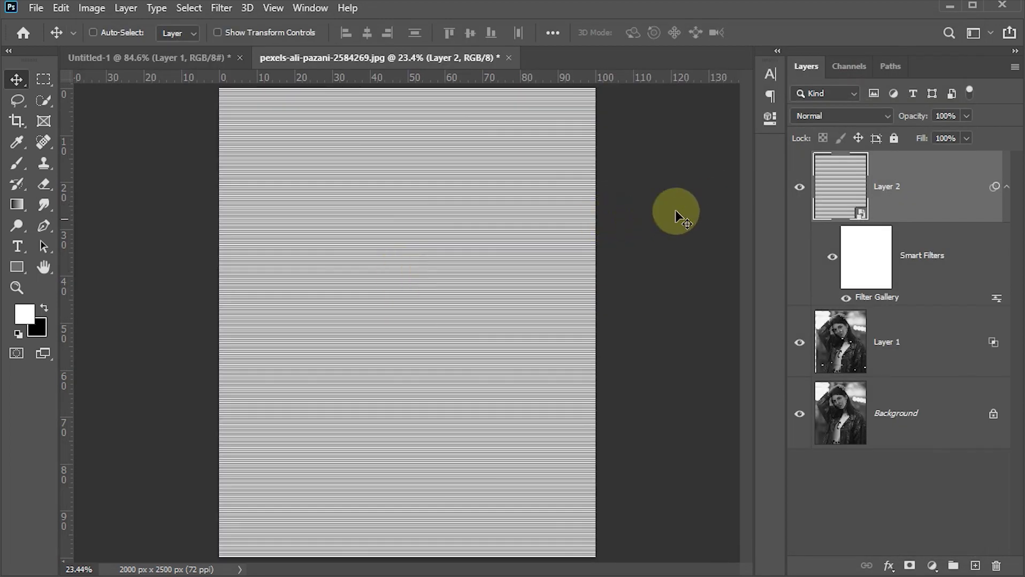
Set the stripe Layer 2 to Overlay blend mode with 22% fill
click(881, 117)
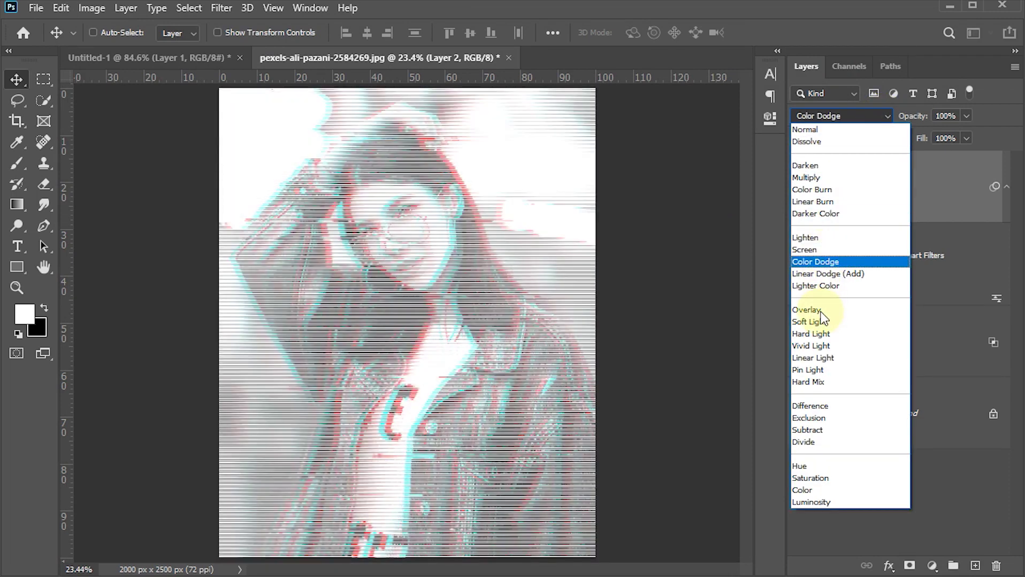
click(817, 310)
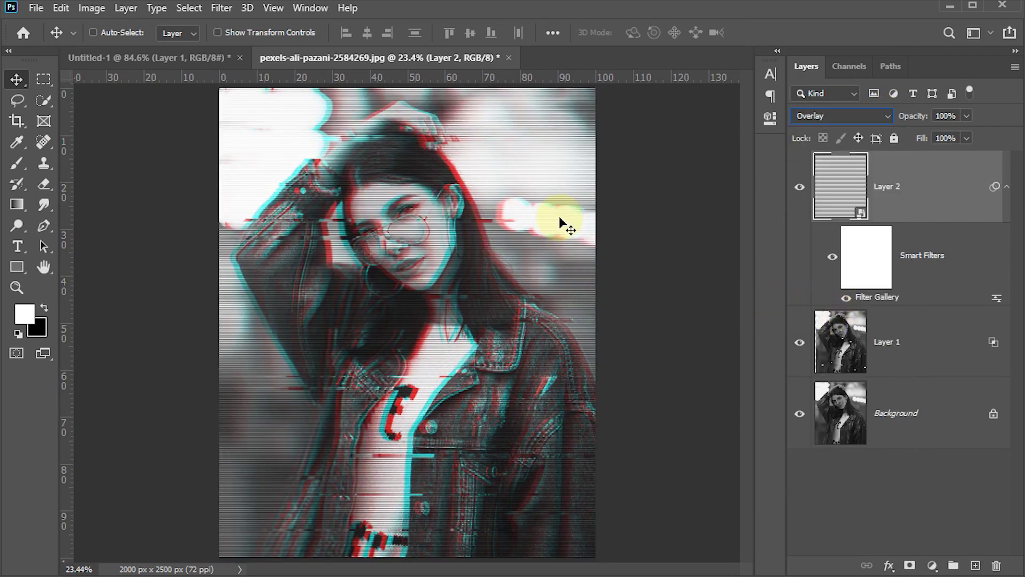
click(965, 138)
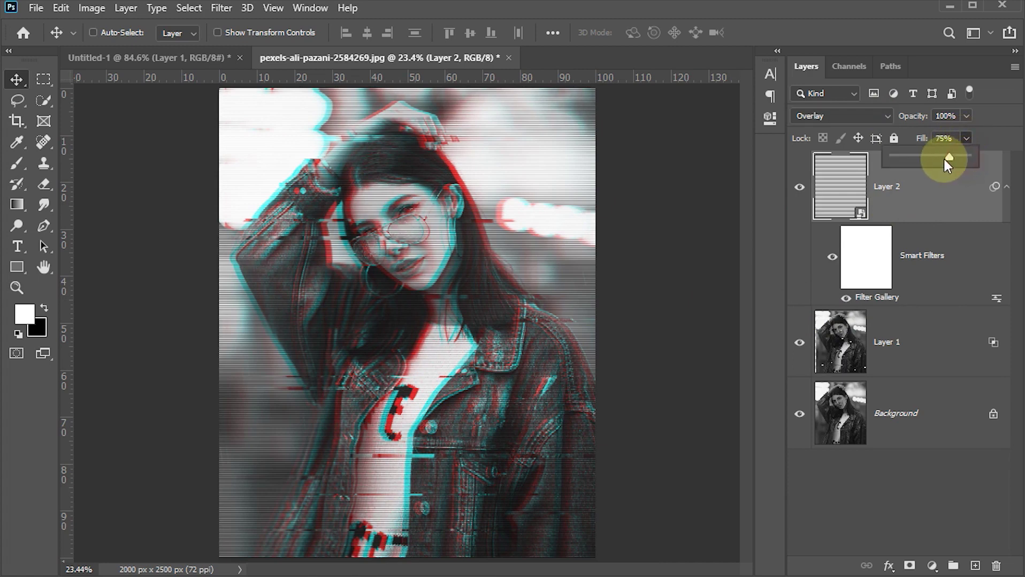
click(960, 138)
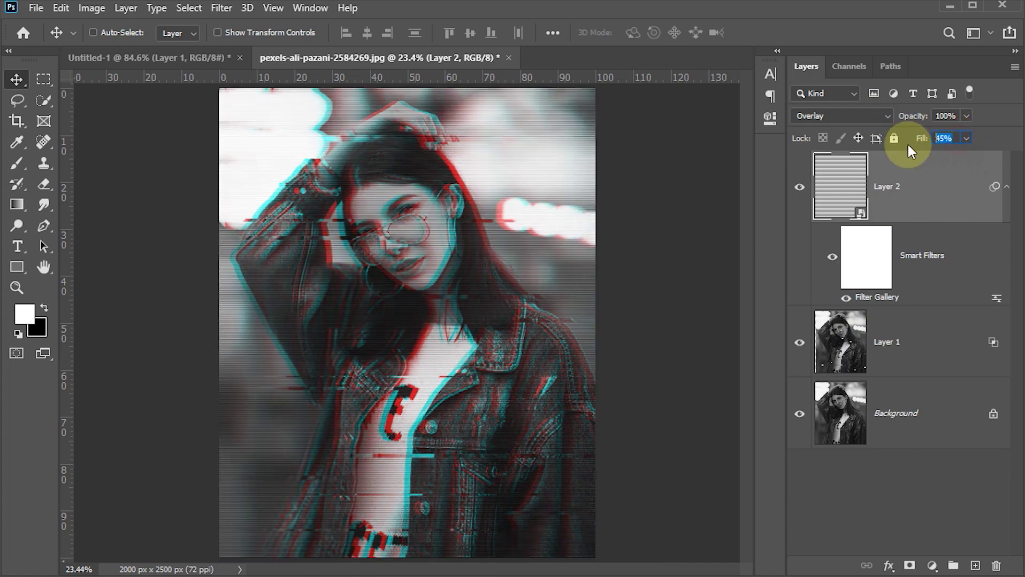
text(22)
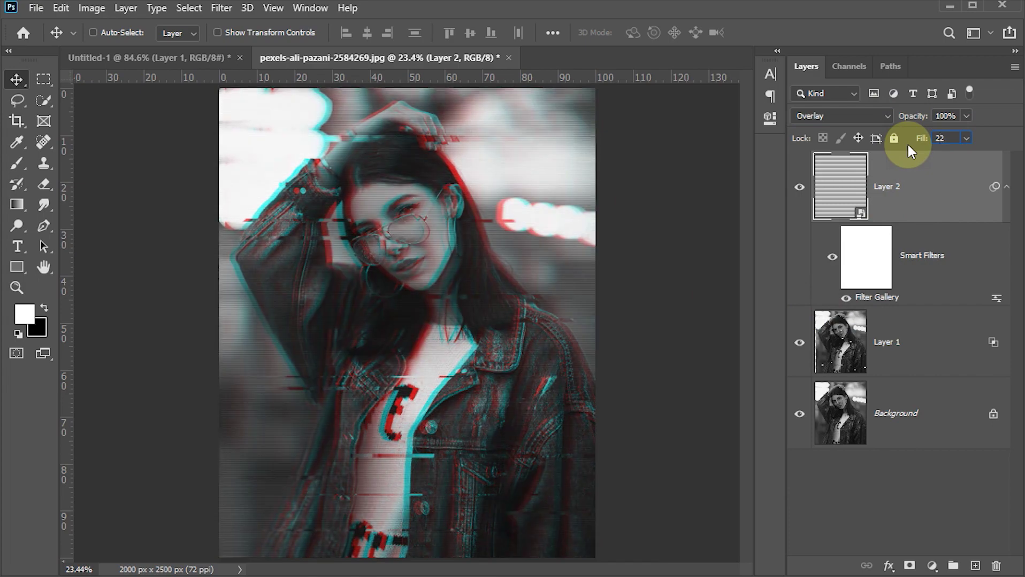
key(Return)
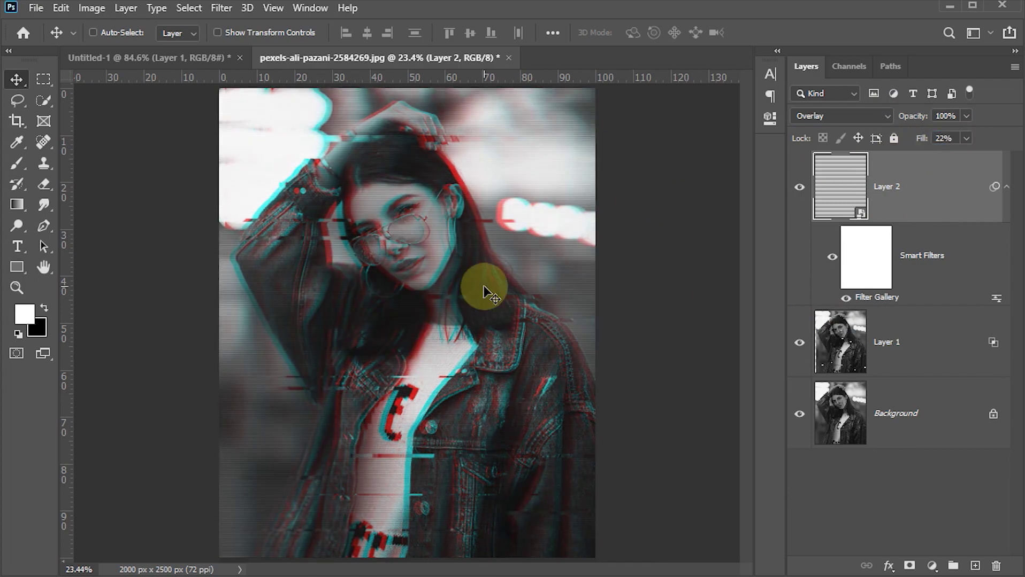
Zoom in on the face to inspect the stripes, then fit the whole image back in view
key(z)
drag(485, 279, 537, 440)
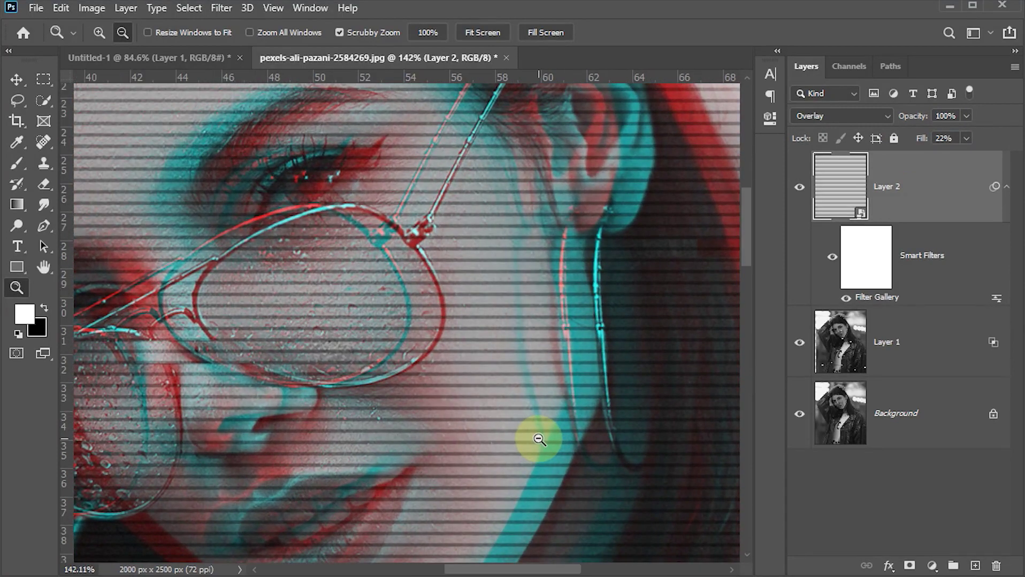
key(ctrl+0)
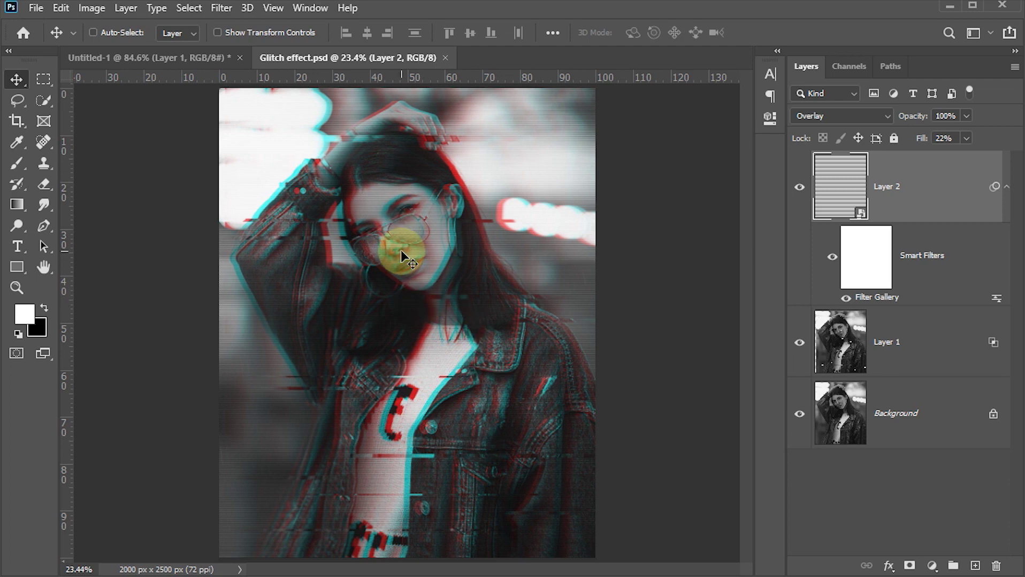
click(932, 566)
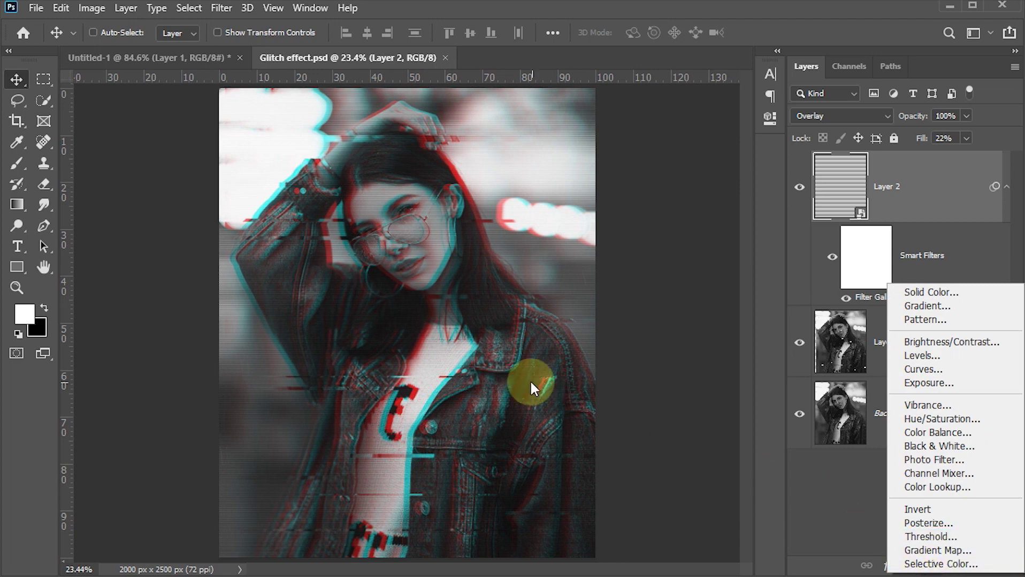
click(554, 401)
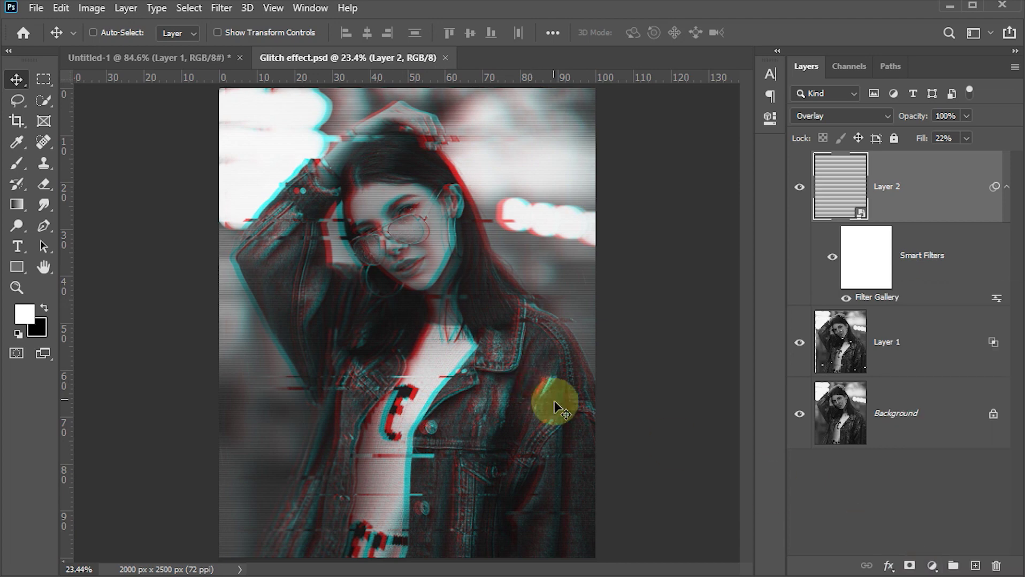
Bring the whole gradient canvas into the Glitch effect document as a new layer
click(175, 51)
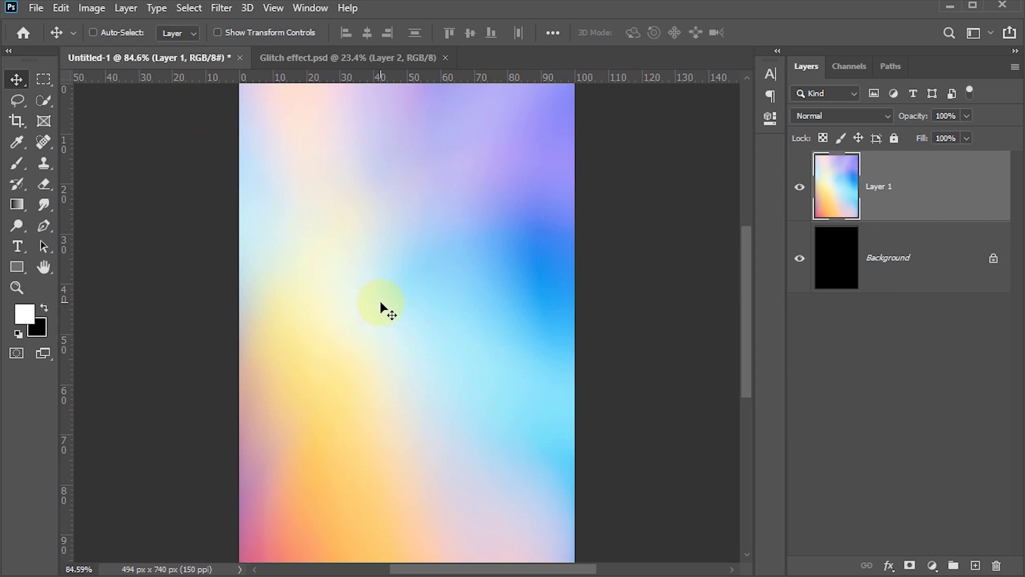
key(ctrl+a)
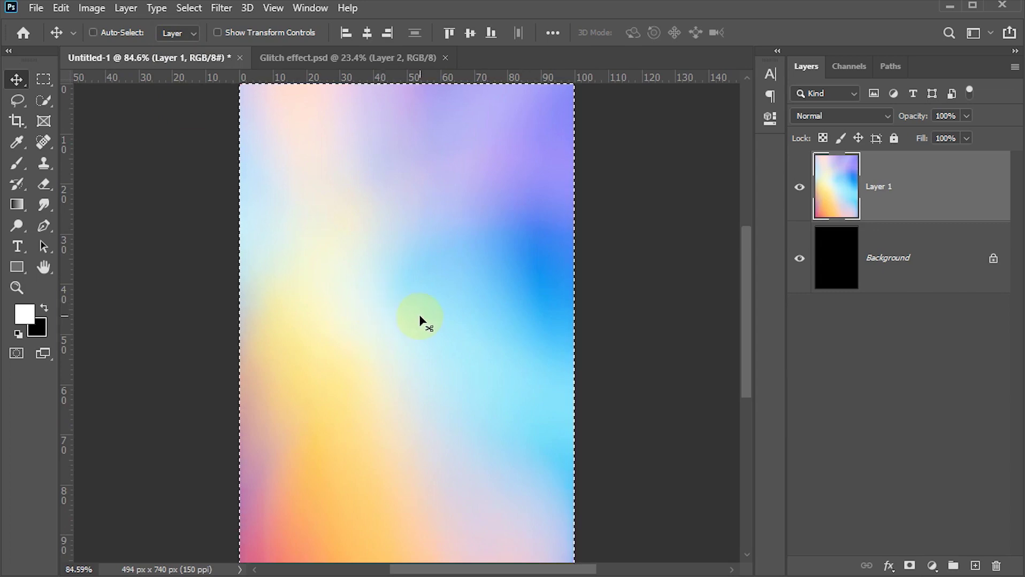
click(335, 60)
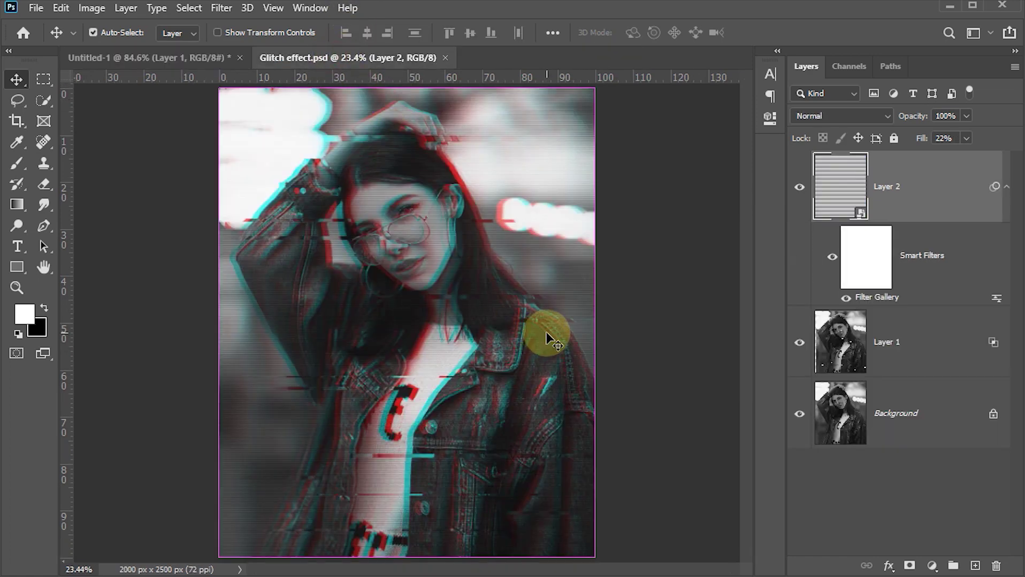
drag(543, 339, 544, 338)
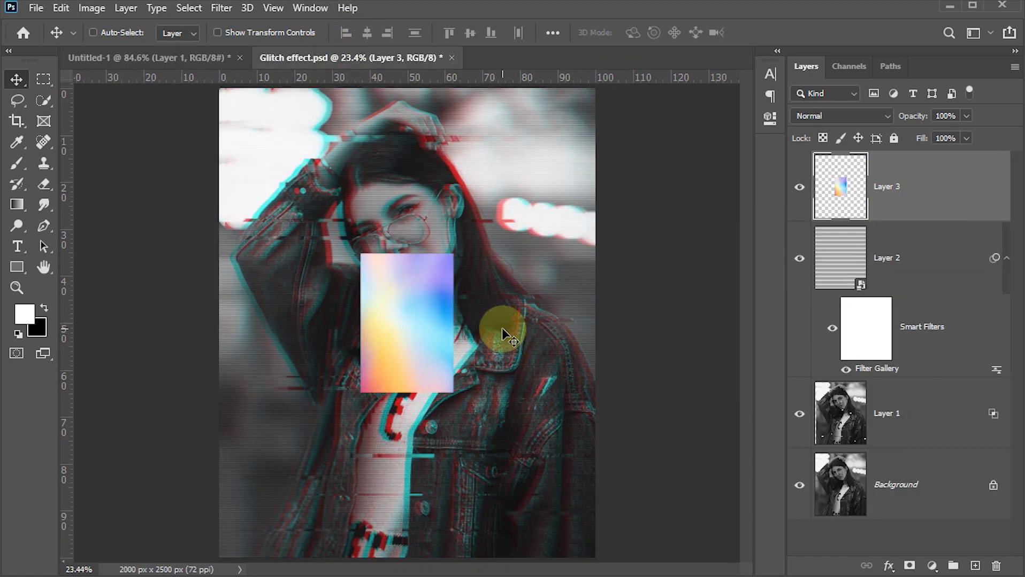
Free-transform the gradient layer to cover the entire canvas
key(ctrl+t)
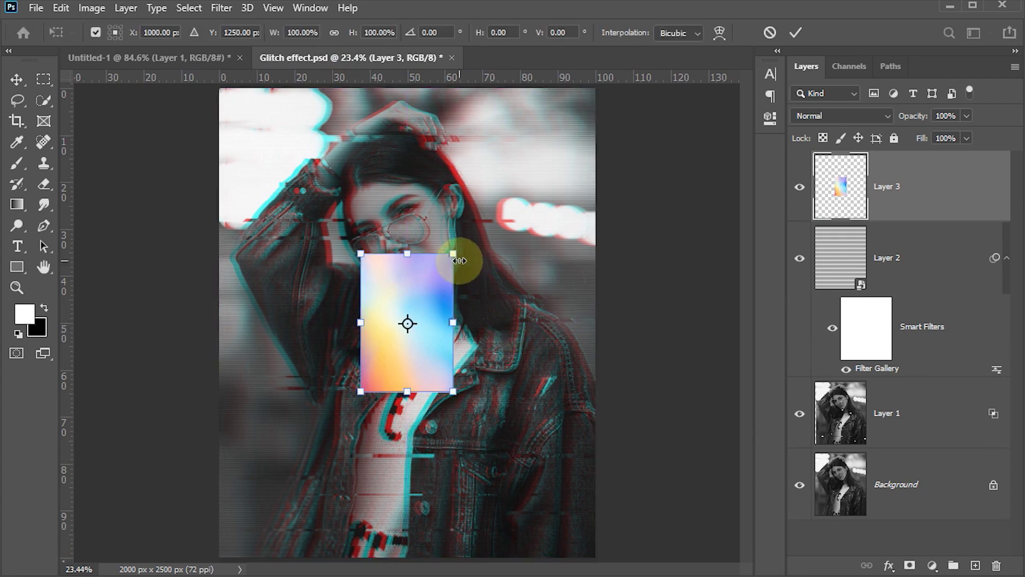
drag(454, 255, 674, 88)
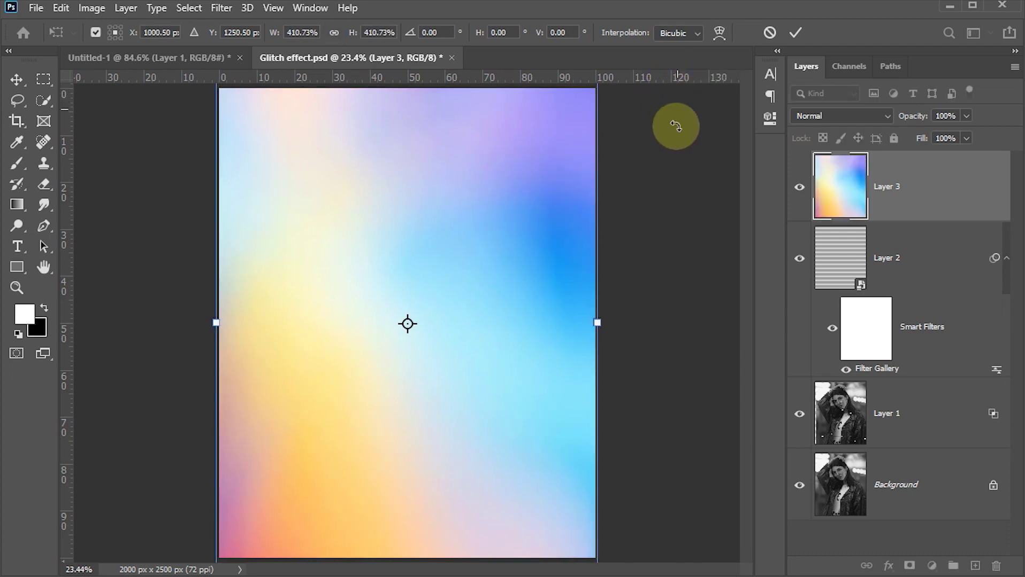
click(794, 29)
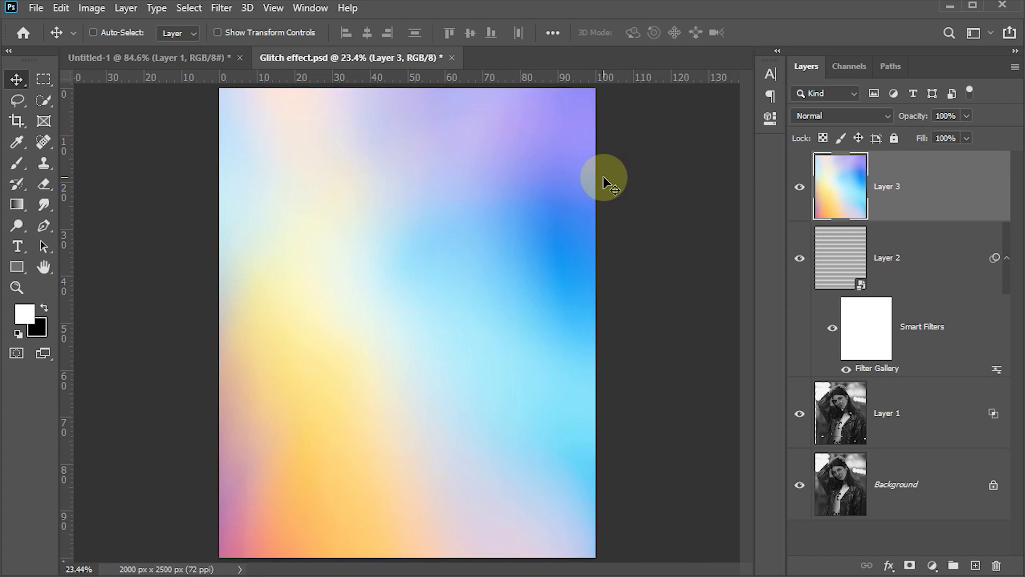
Set gradient Layer 3 to Overlay at 50% fill, then select Layer 1
click(882, 116)
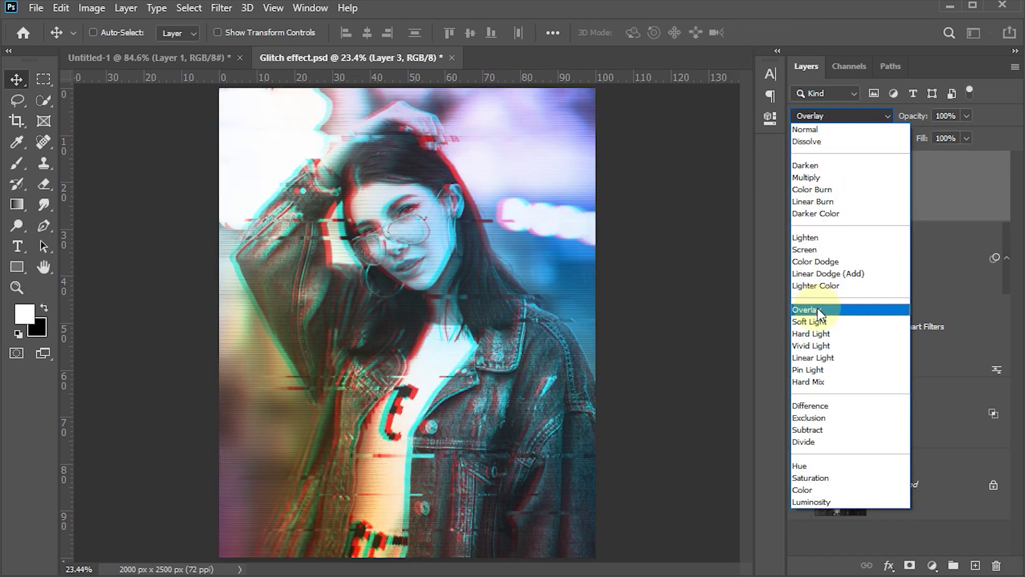
click(810, 310)
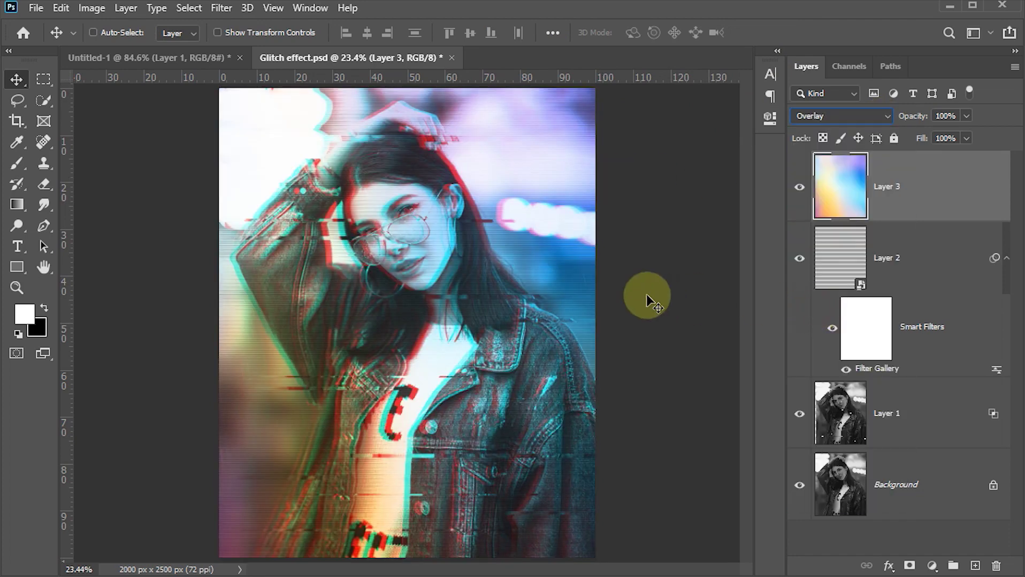
click(955, 138)
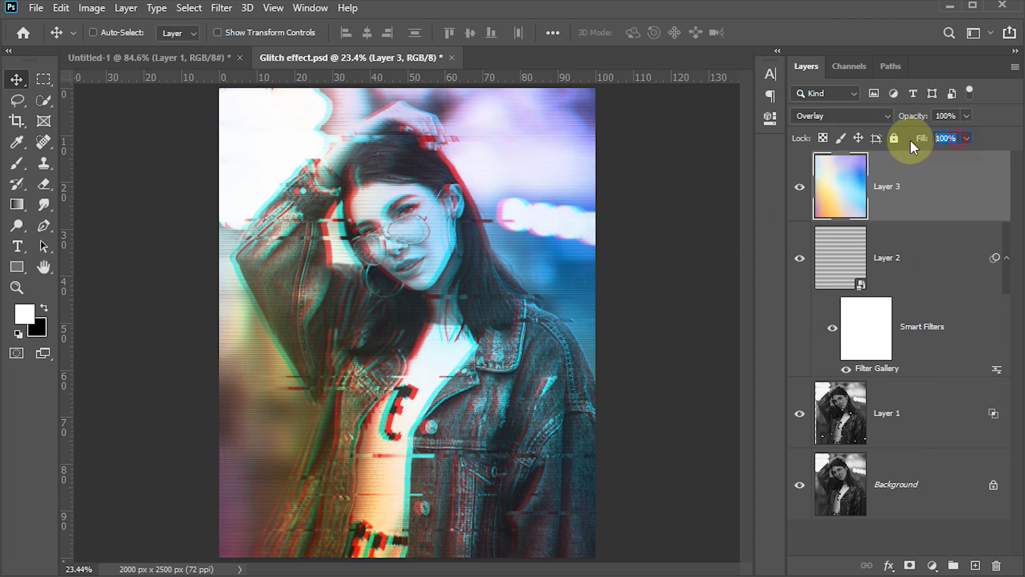
text(50)
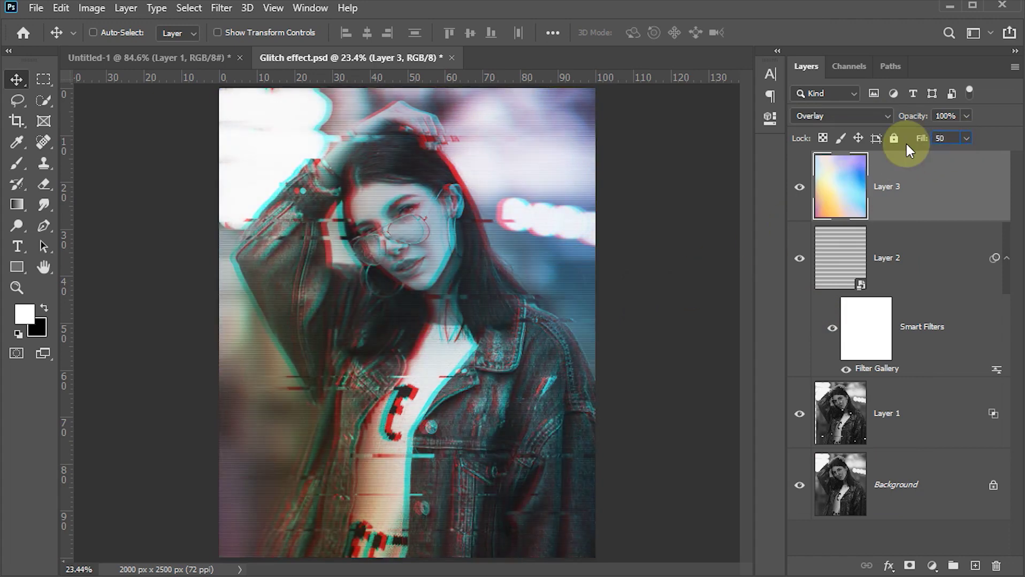
key(Return)
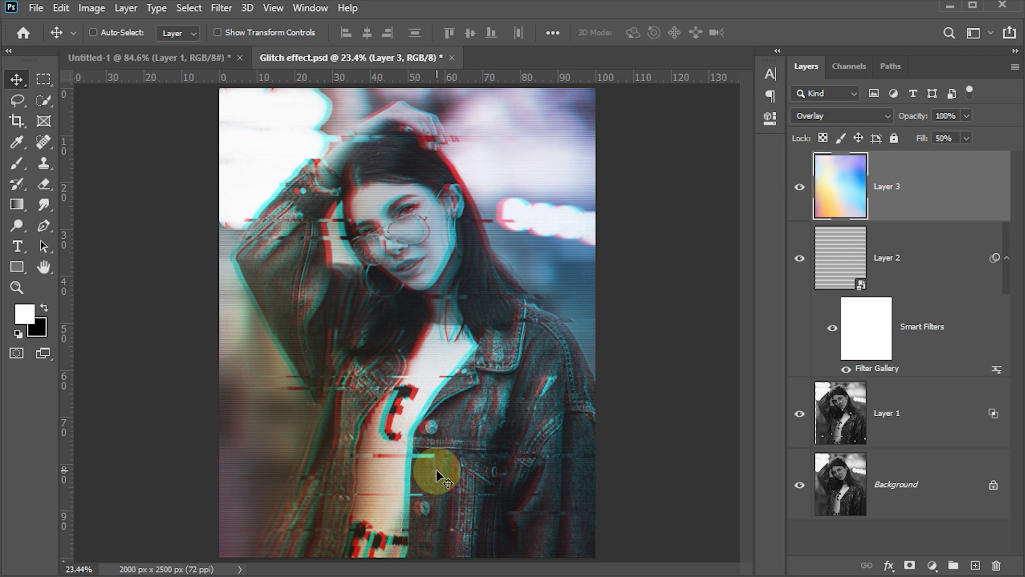
click(844, 424)
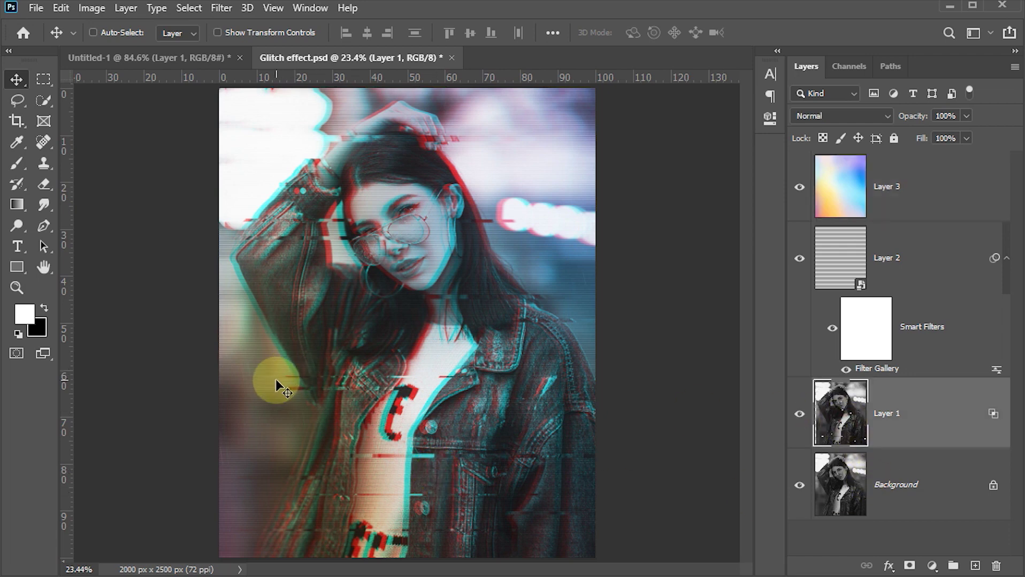
Add the text GLITCH in Billboard font on the lower part of the photo
key(t)
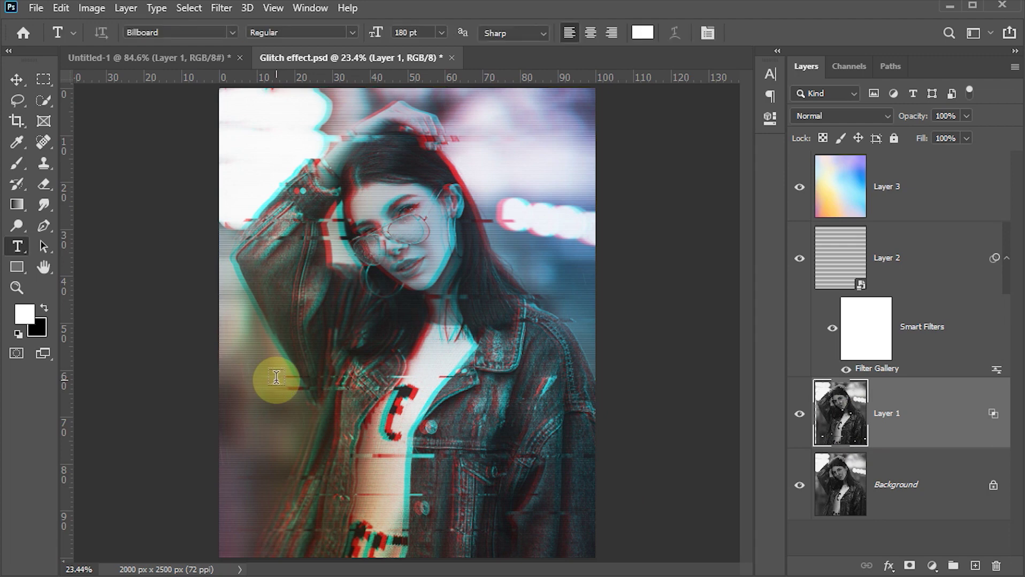
click(232, 32)
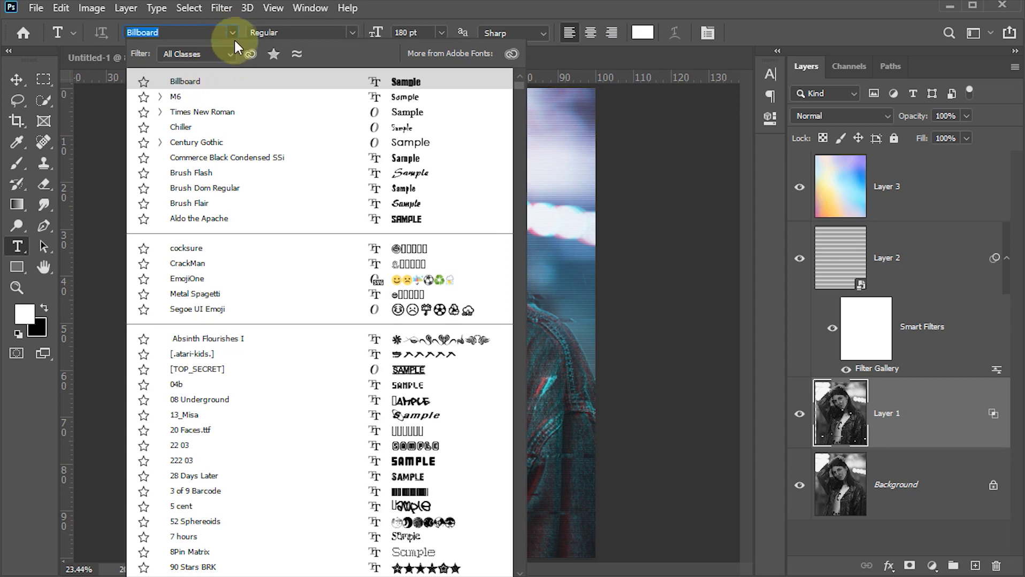
click(234, 39)
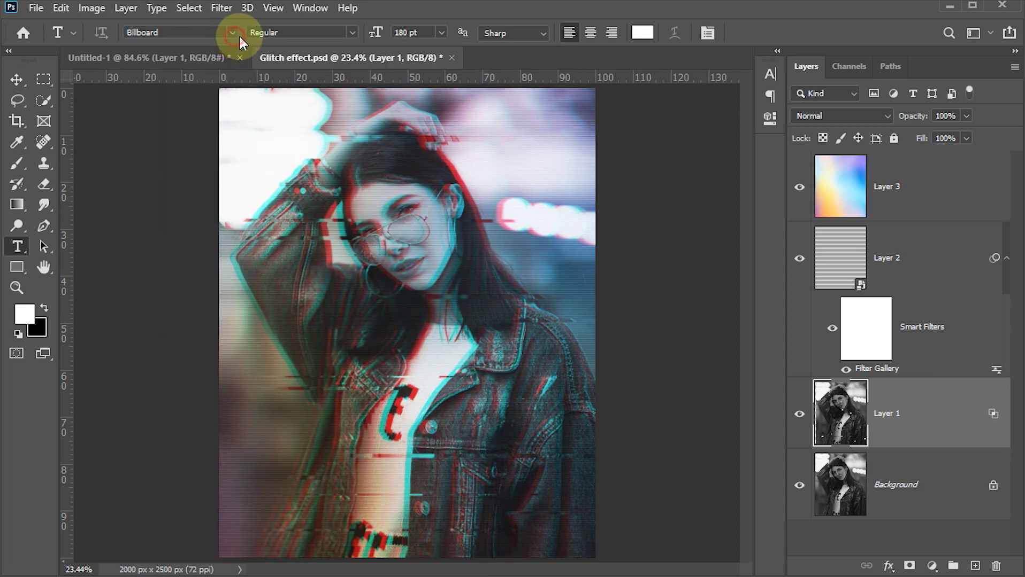
click(284, 467)
text(GLIT)
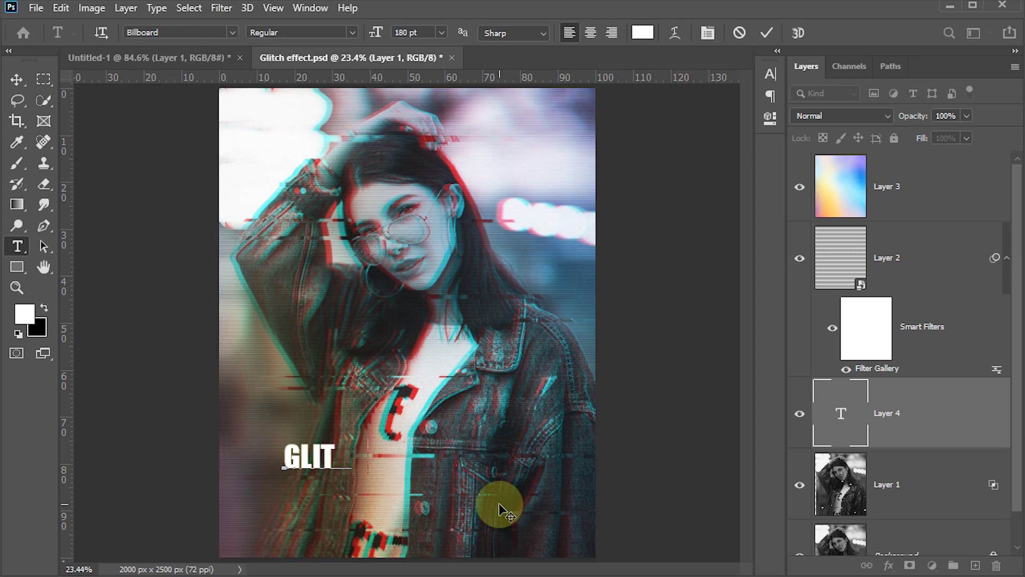
text(CH)
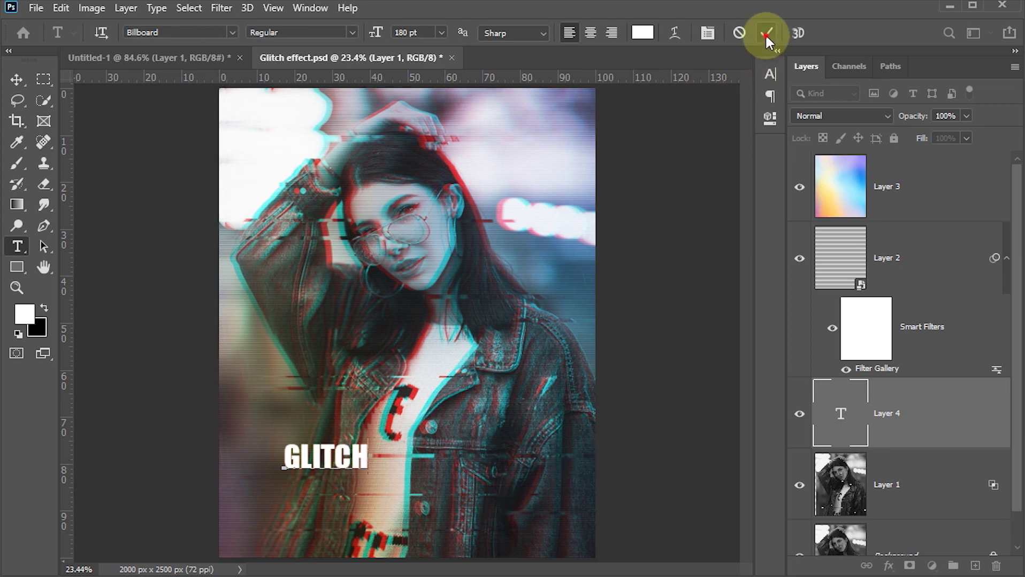
click(766, 34)
click(17, 80)
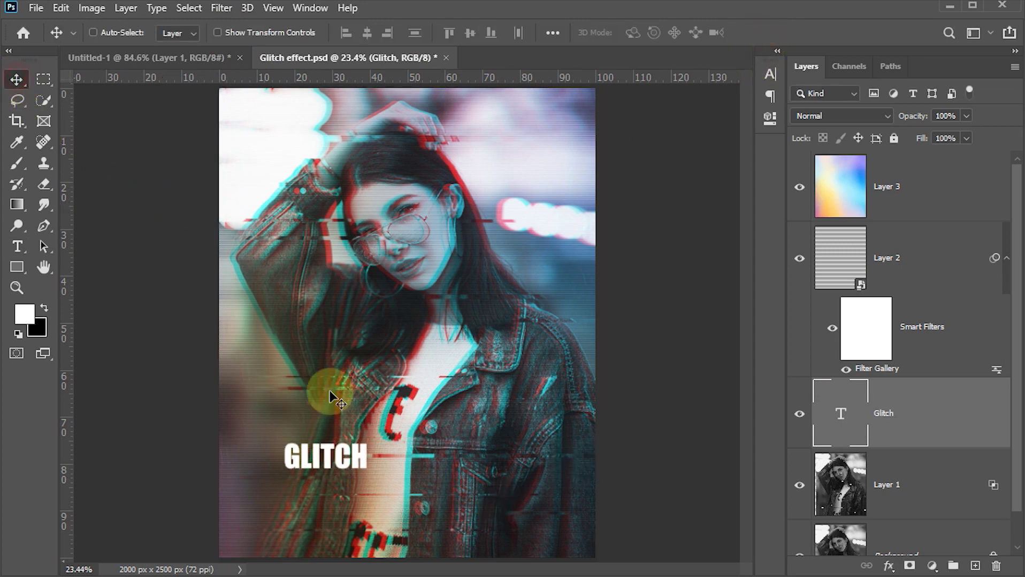
Scale the GLITCH text up about three times and move it to the bottom
key(ctrl+t)
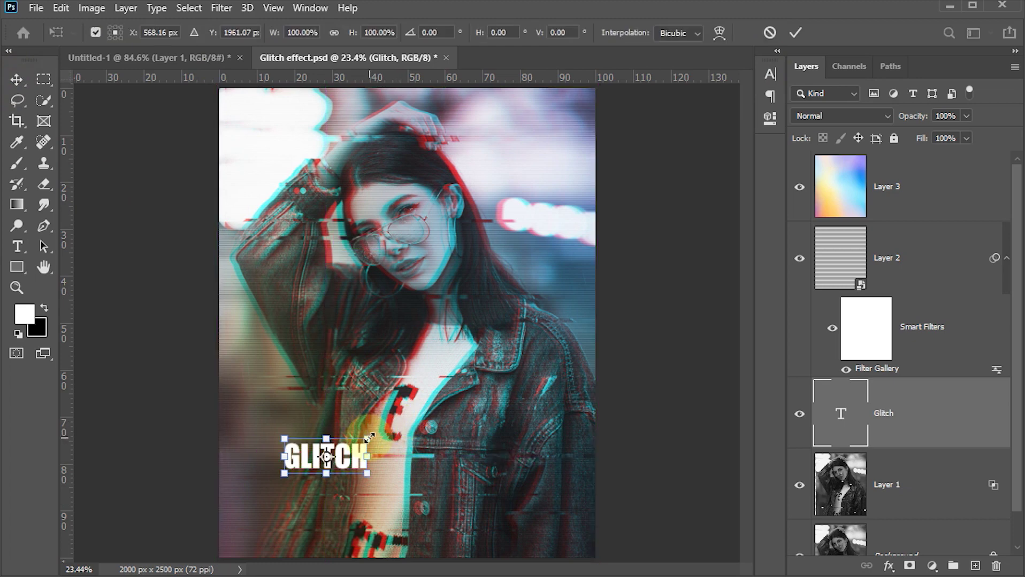
drag(369, 438, 580, 345)
drag(505, 418, 484, 477)
key(Return)
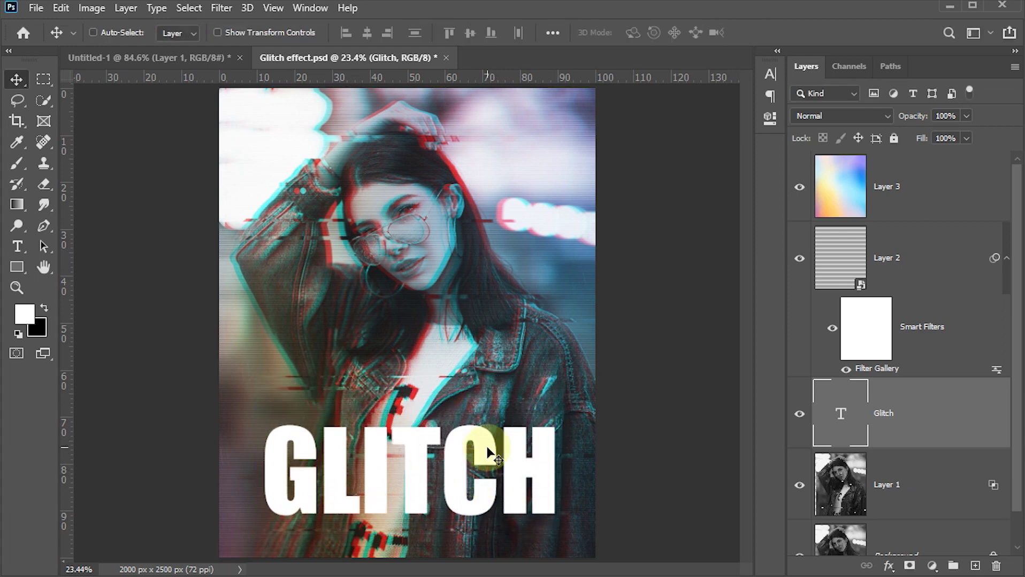
Rasterize the GLITCH text layer and duplicate it as Glitch copy
right_click(952, 423)
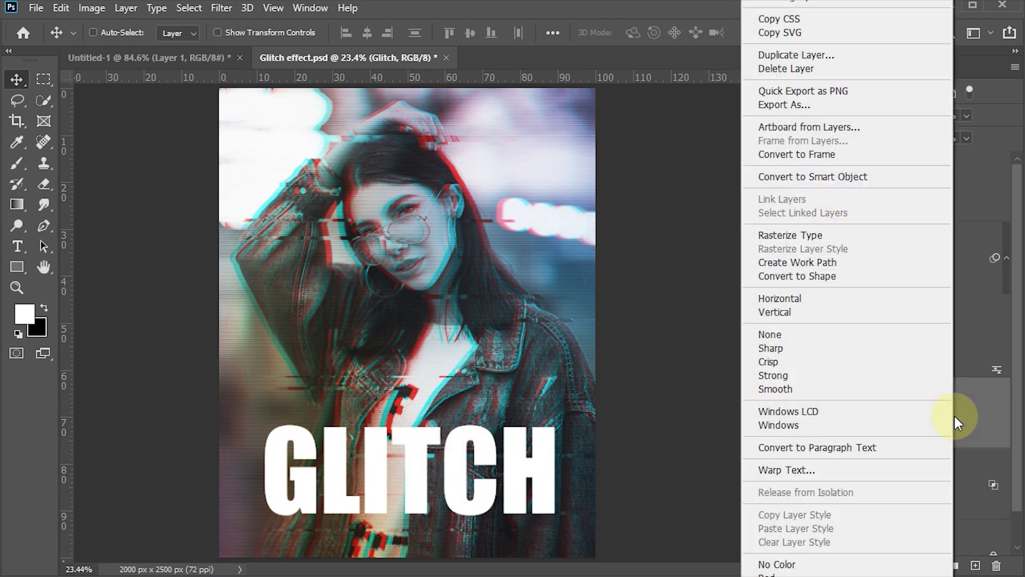
click(801, 240)
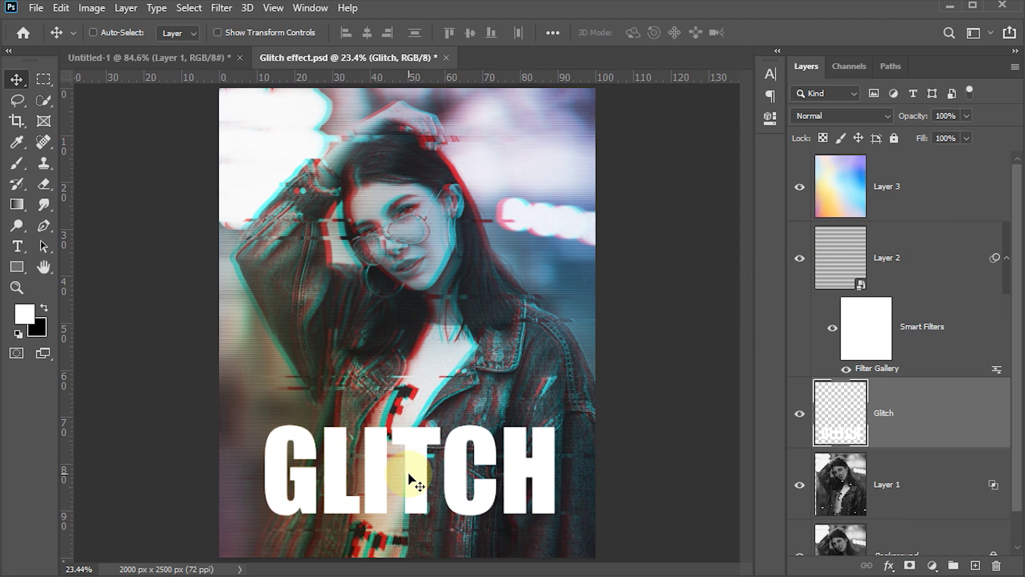
key(ctrl)
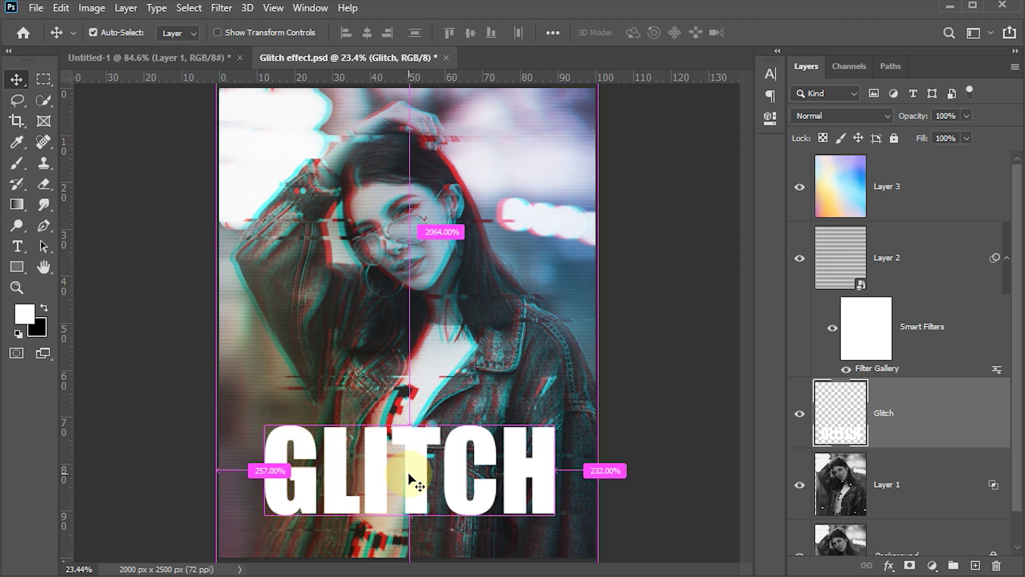
key(ctrl+j)
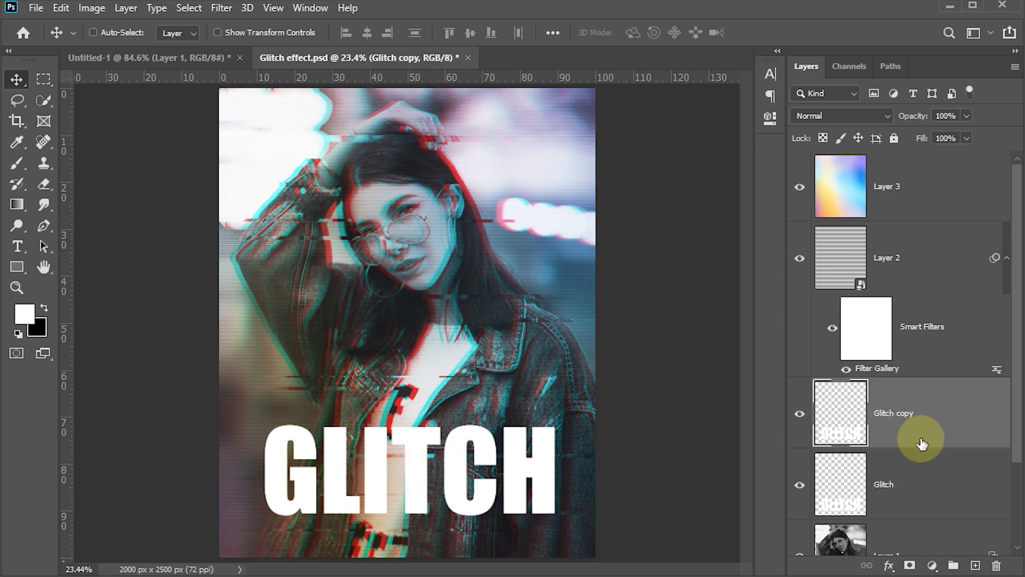
Exclude the red channel from Glitch copy and offset it right with two Shift+Right nudges
double_click(962, 436)
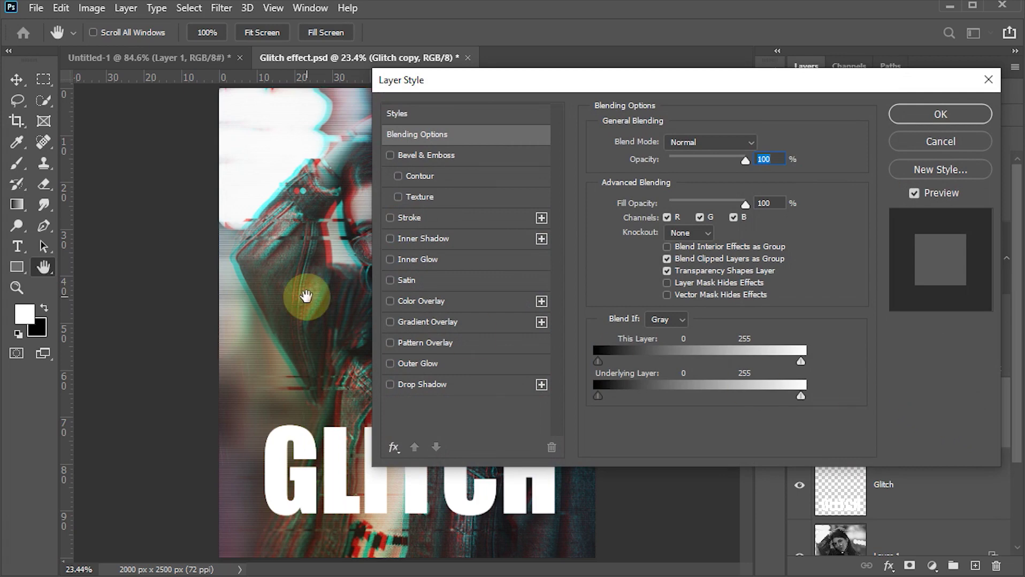
click(668, 217)
click(917, 121)
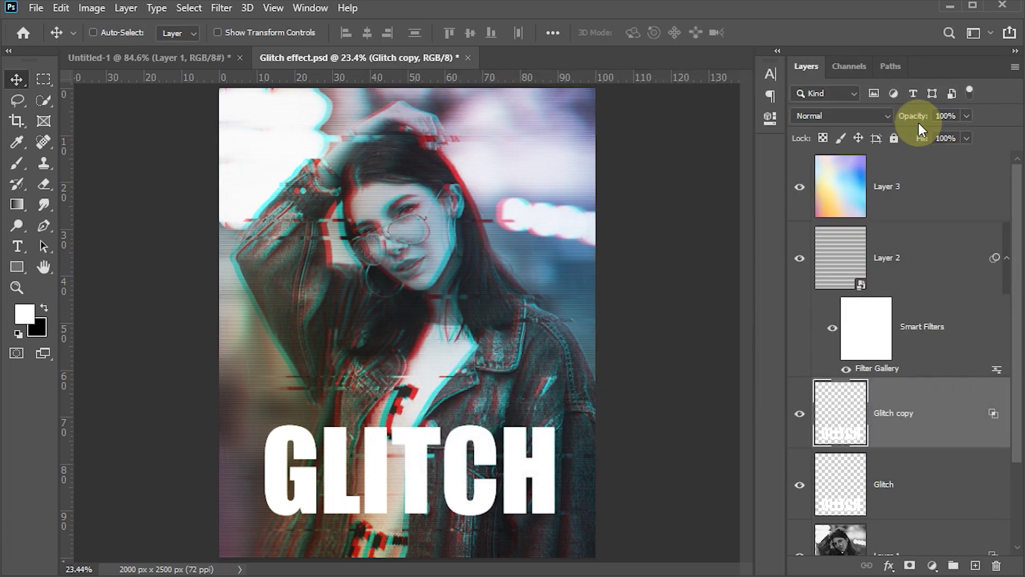
key(shift+Right)
key(shift+Right)
key(shift+Right)
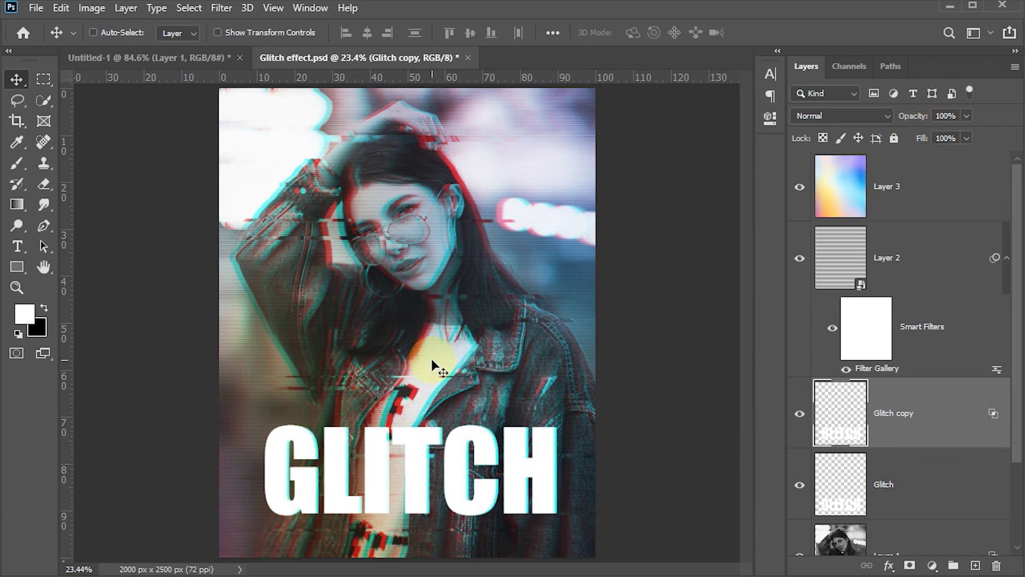
key(shift+Right)
key(shift+Right)
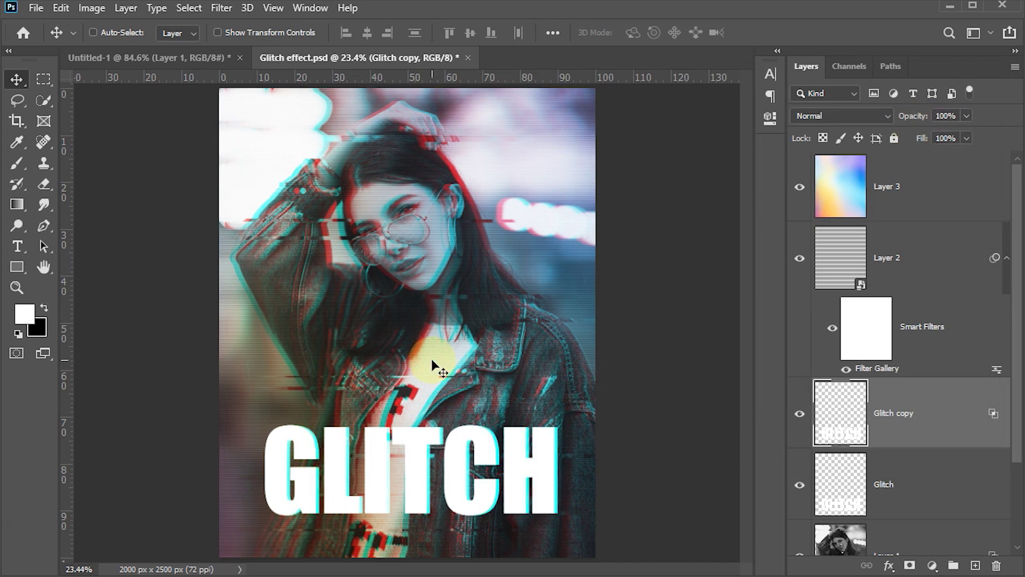
click(916, 494)
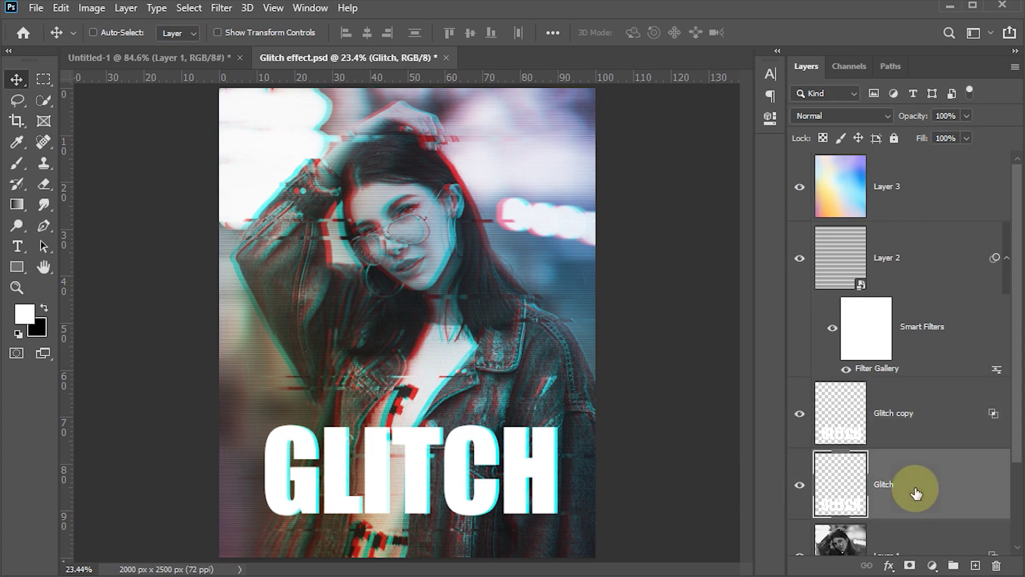
Turn off the green and blue channels in the Glitch layer's blending options
double_click(952, 490)
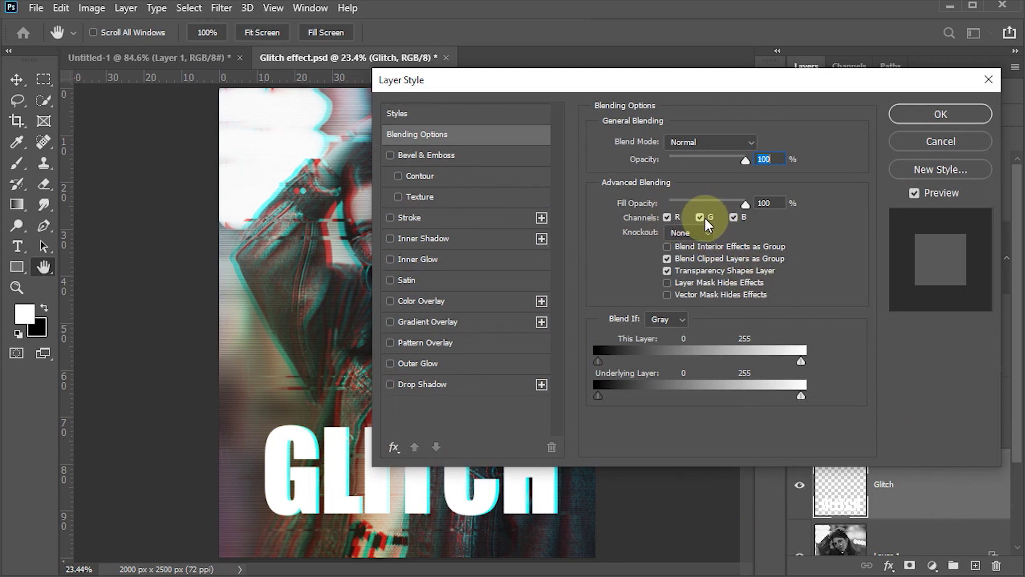
click(733, 217)
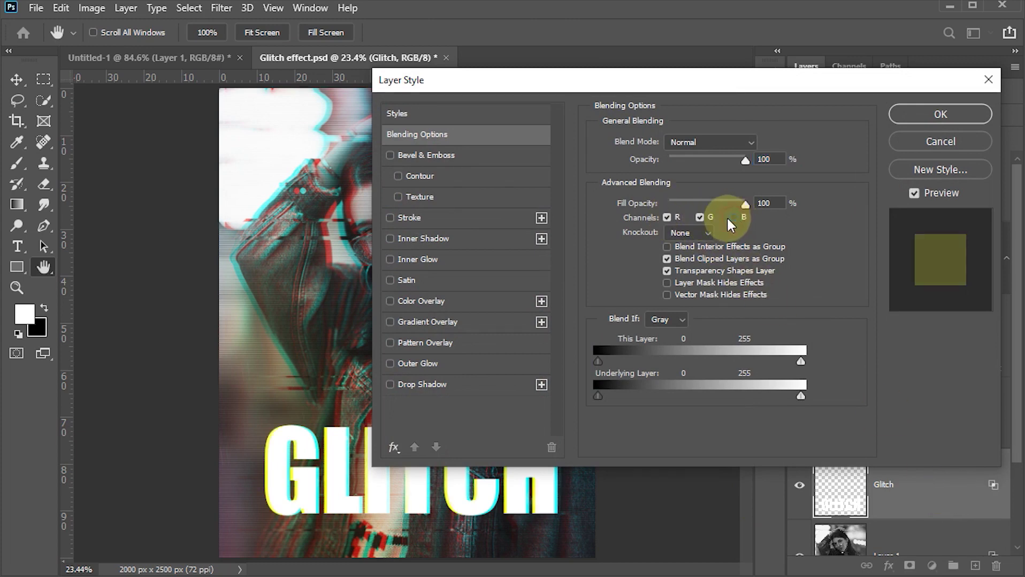
click(699, 217)
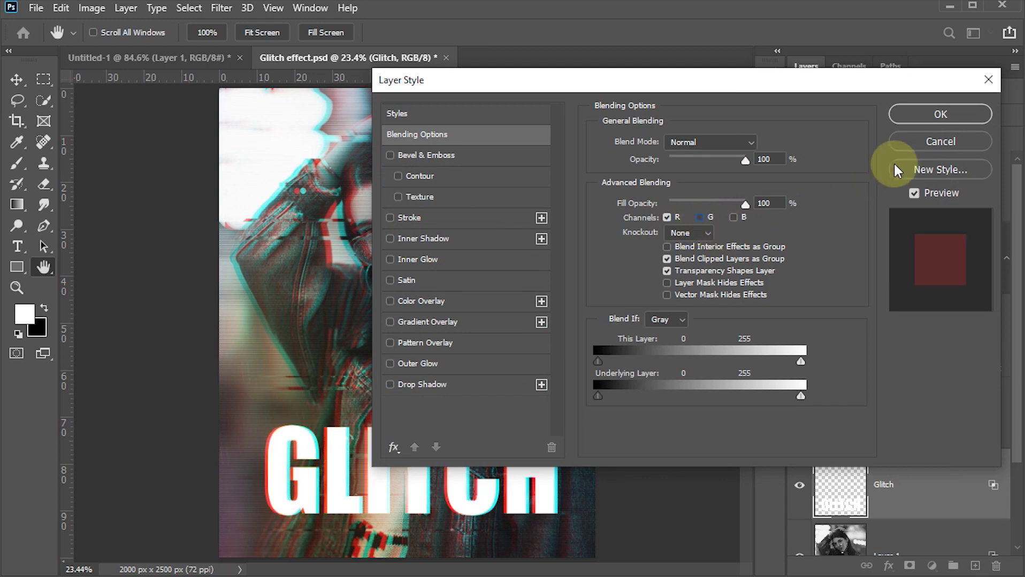
click(908, 115)
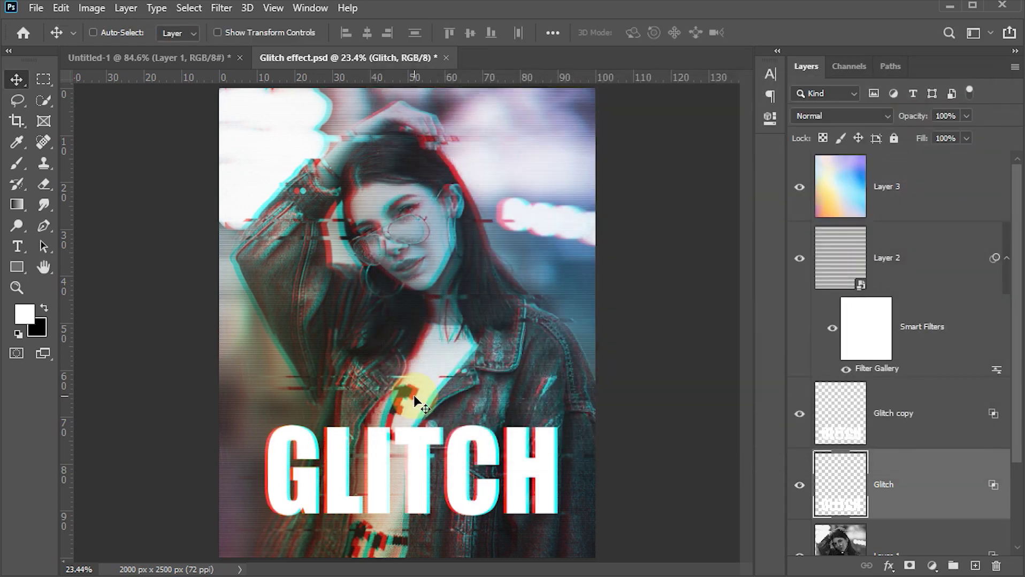
Zoom in on the GLITCH text and make Glitch copy the active layer
key(z)
mouse_move(385, 459)
mouse_down()
mouse_move(420, 496)
mouse_move(451, 475)
mouse_up()
scroll(452, 455, down, 3)
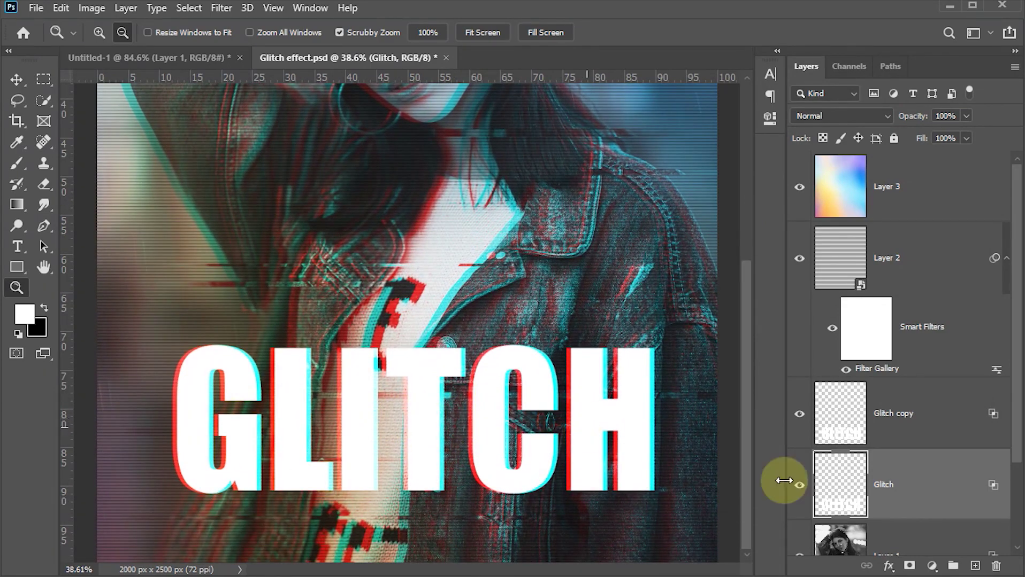
click(849, 424)
key(v)
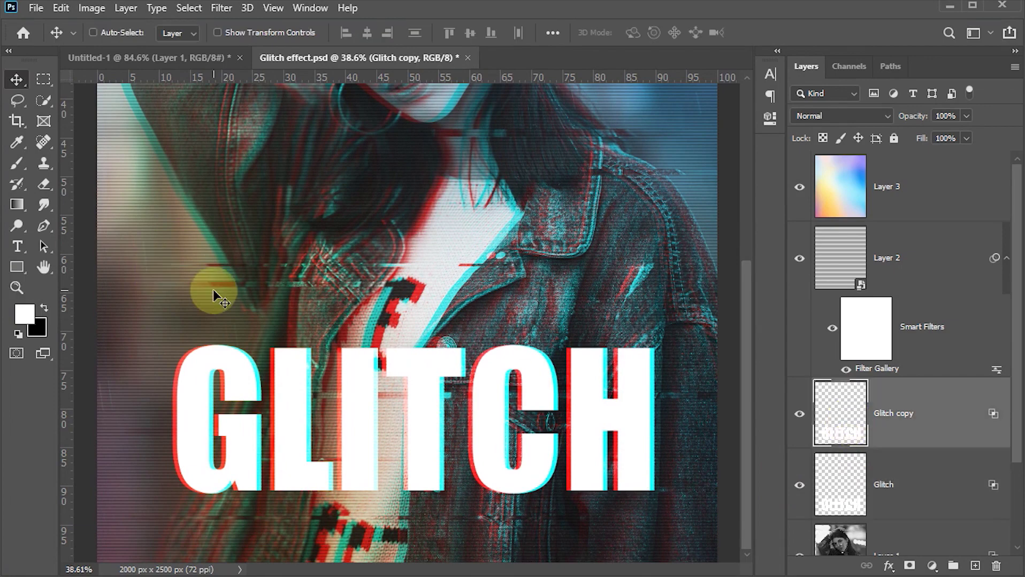
Marquee a thin strip across the upper GLITCH letters and nudge it left
click(44, 78)
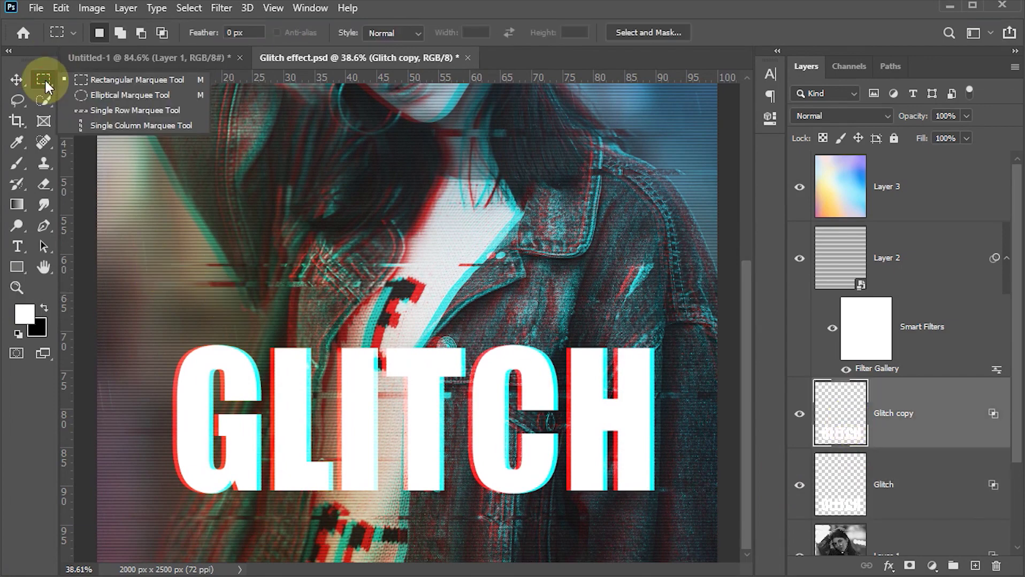
click(104, 81)
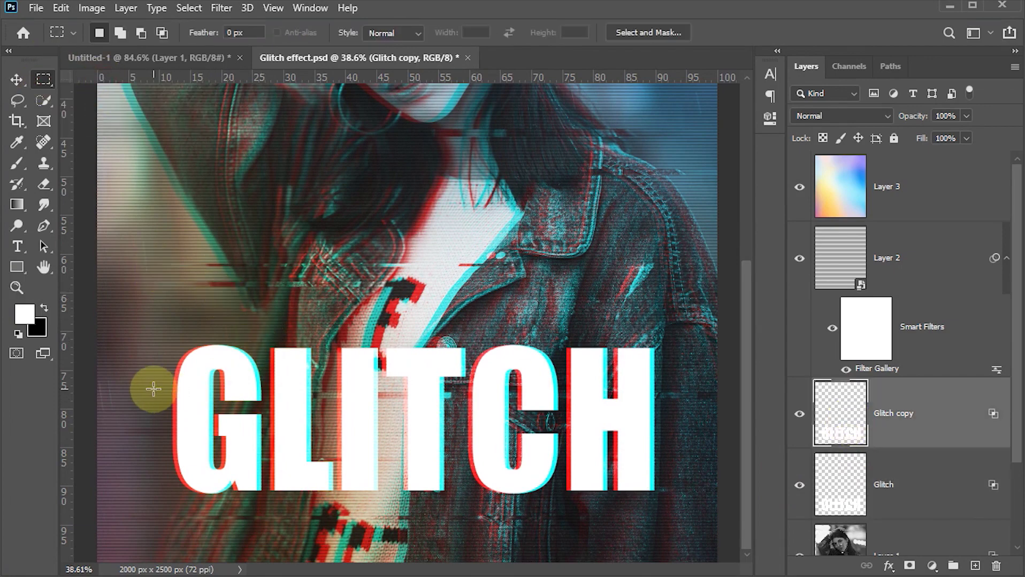
drag(152, 391, 674, 395)
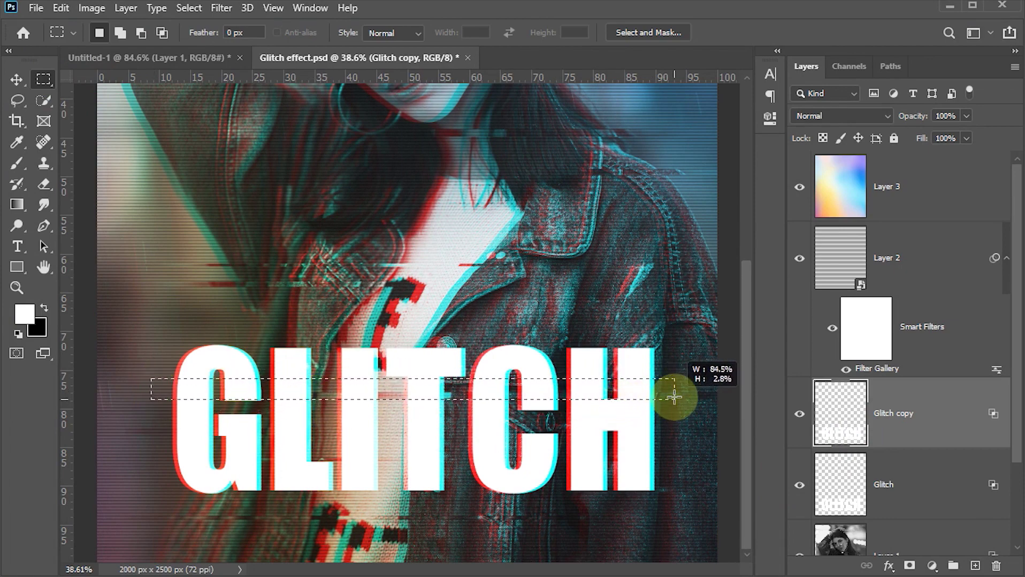
key(v)
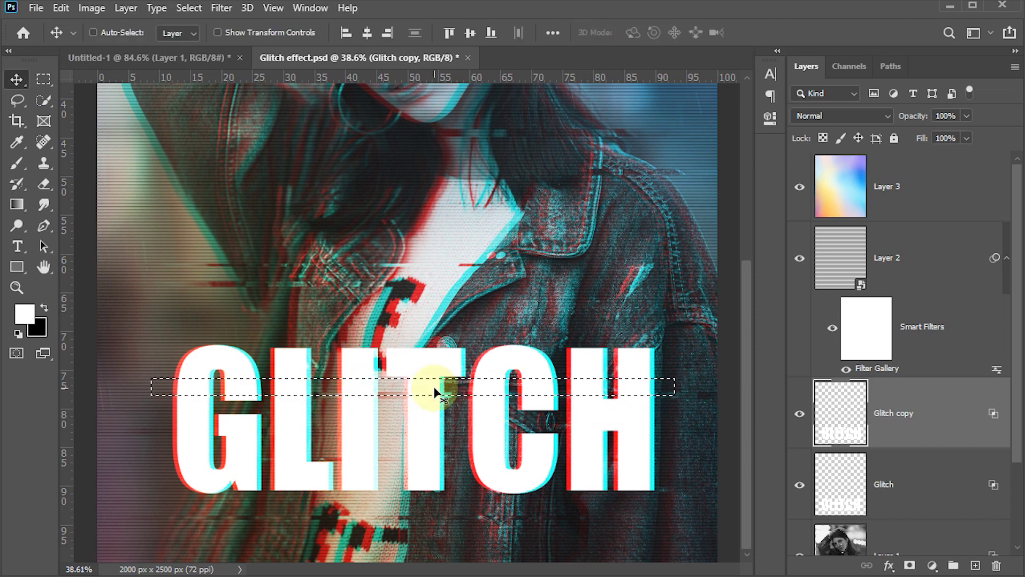
key(shift+Left)
key(shift+Left)
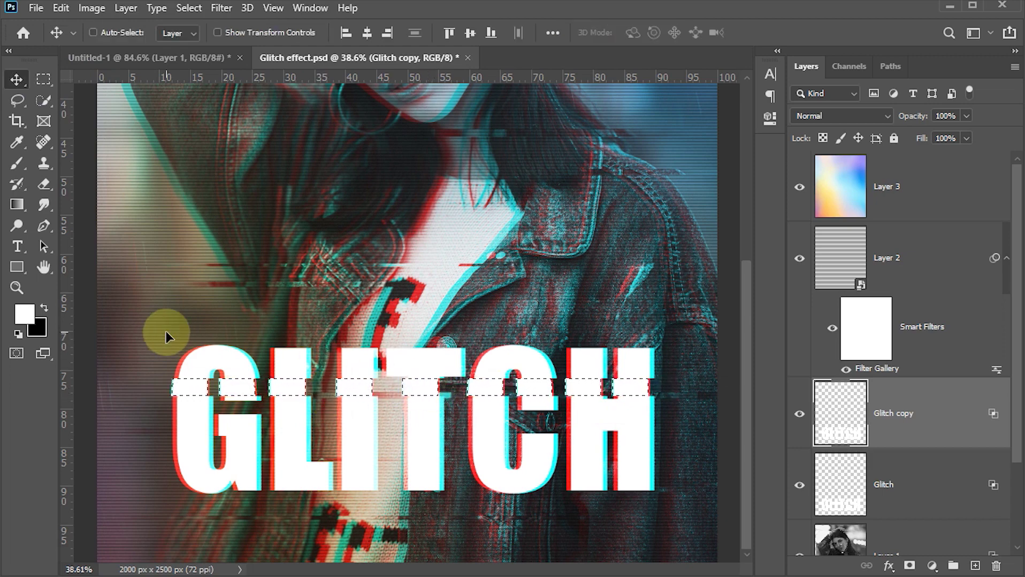
click(43, 80)
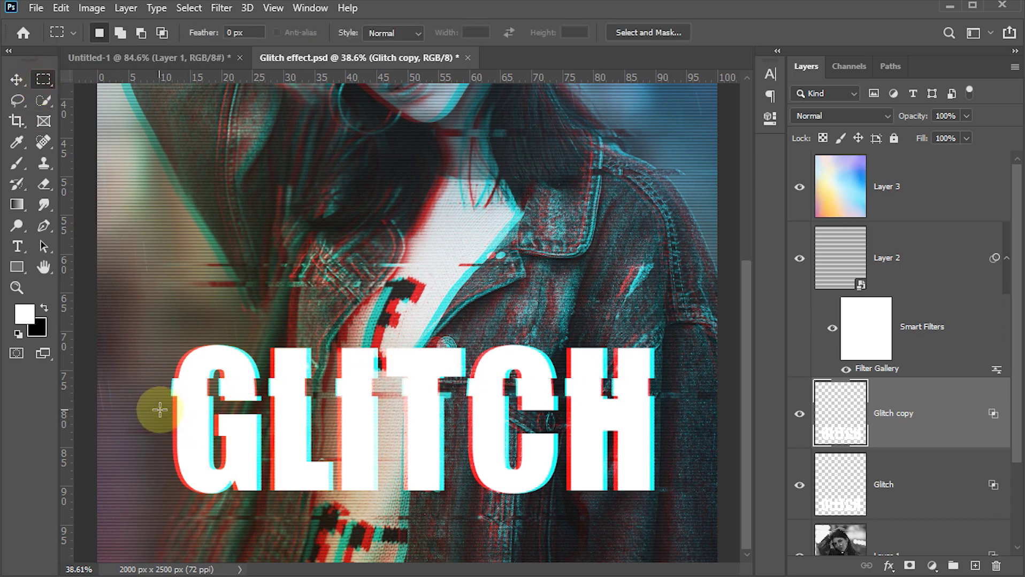
Slice a thin strip through the lower GLITCH letters and shift it right
mouse_move(159, 411)
mouse_down()
mouse_move(557, 417)
mouse_move(511, 419)
mouse_up()
key(v)
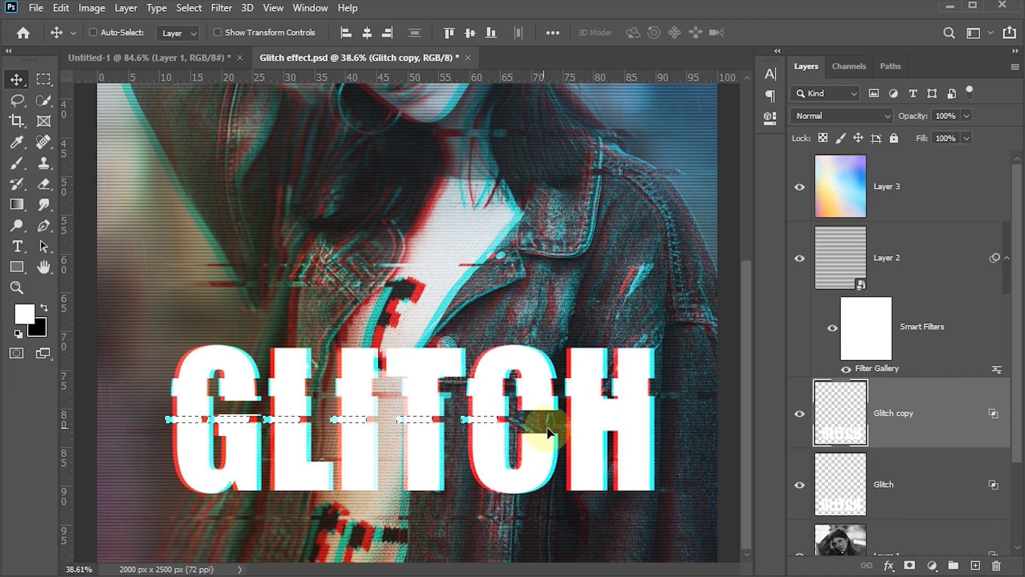
key(m)
drag(312, 444, 672, 459)
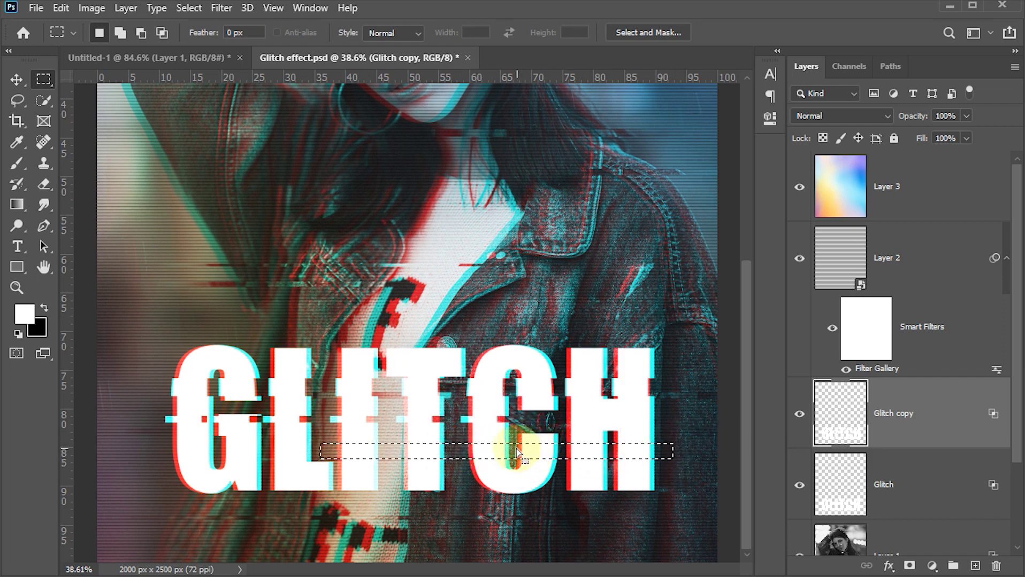
key(v)
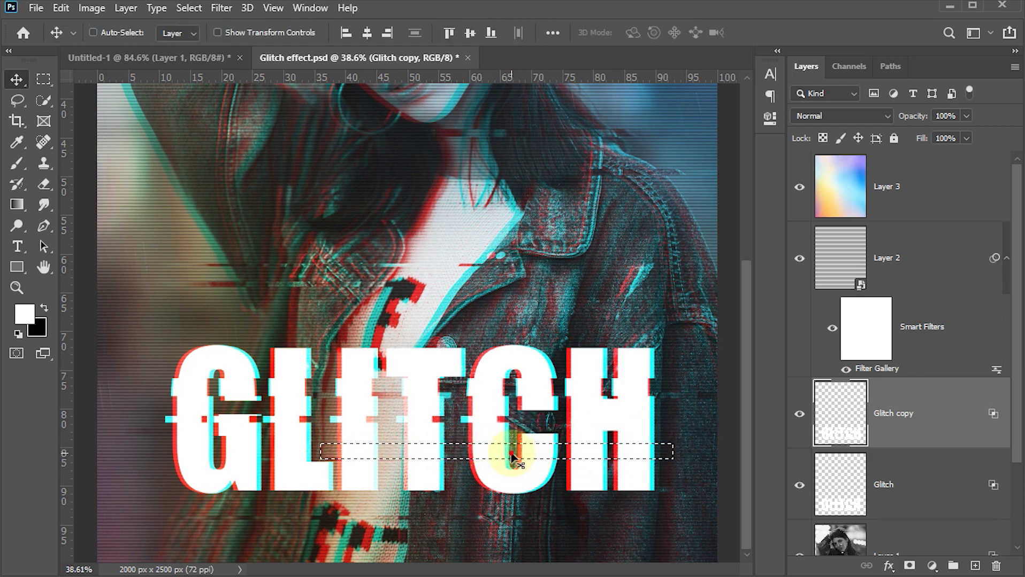
drag(511, 457, 518, 457)
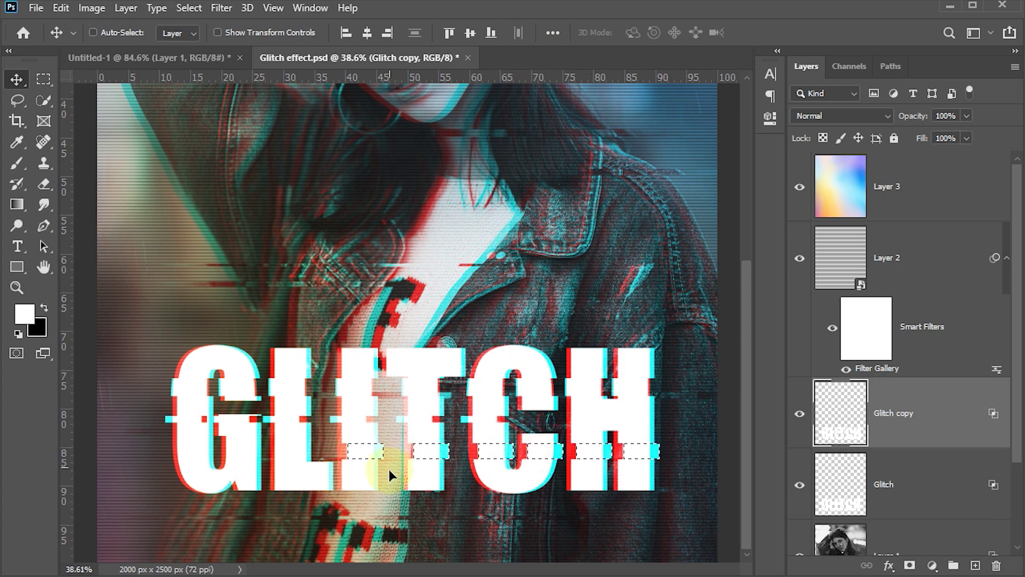
click(343, 476)
Slice a strip along the letter bottoms, shift it sideways, and deselect
key(m)
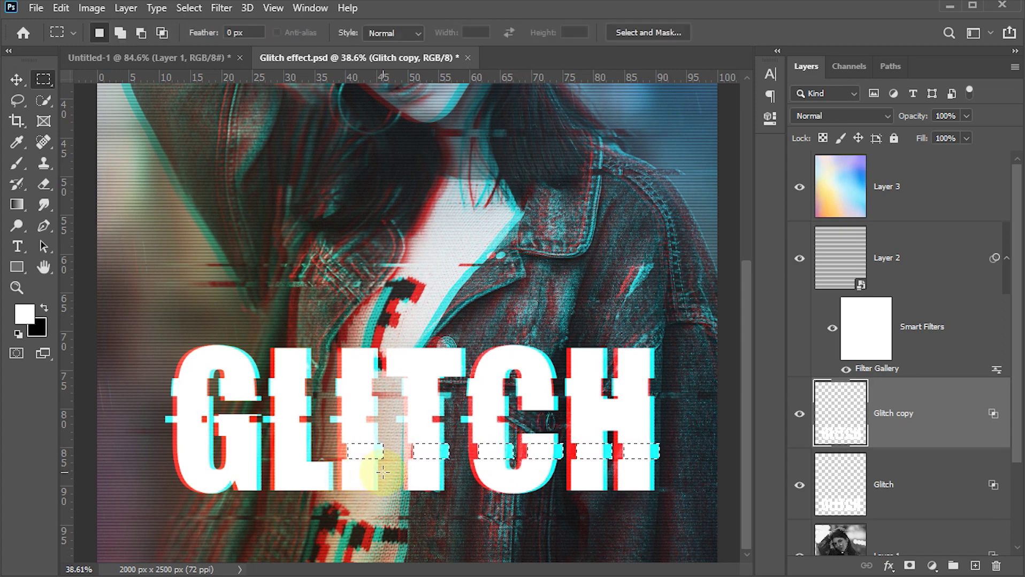
drag(383, 473, 174, 475)
drag(153, 477, 177, 480)
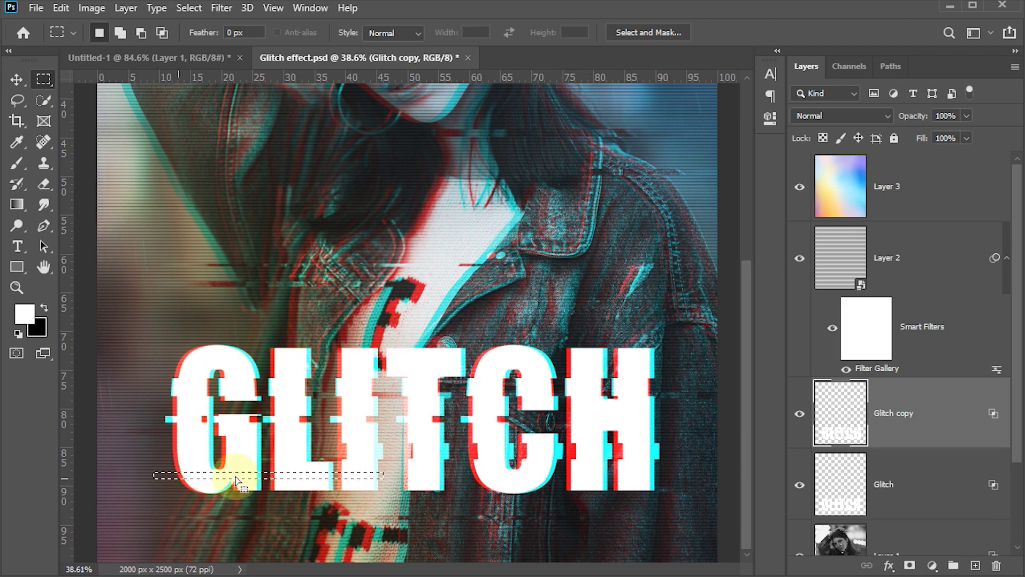
key(v)
drag(287, 479, 285, 478)
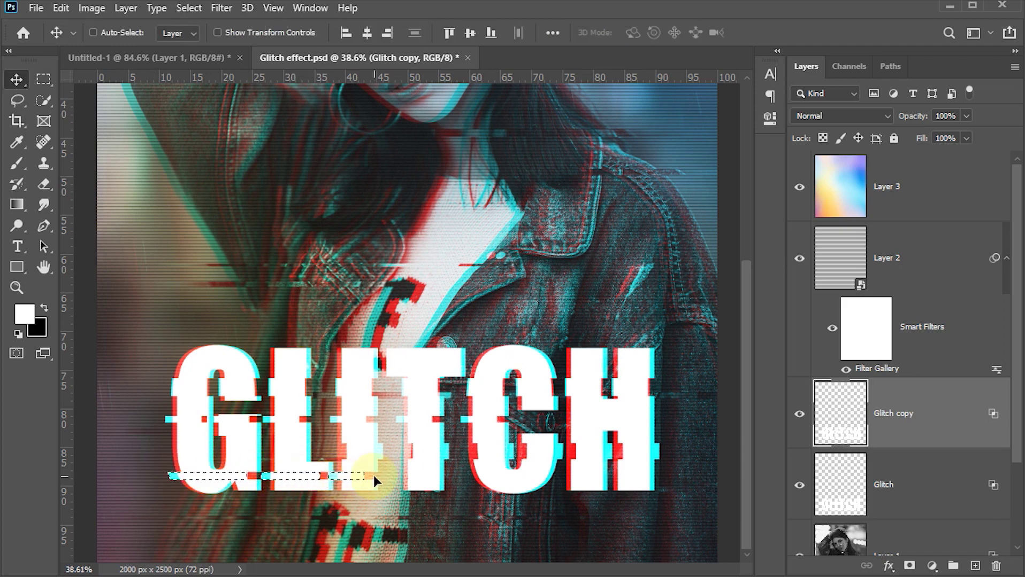
drag(377, 475, 386, 472)
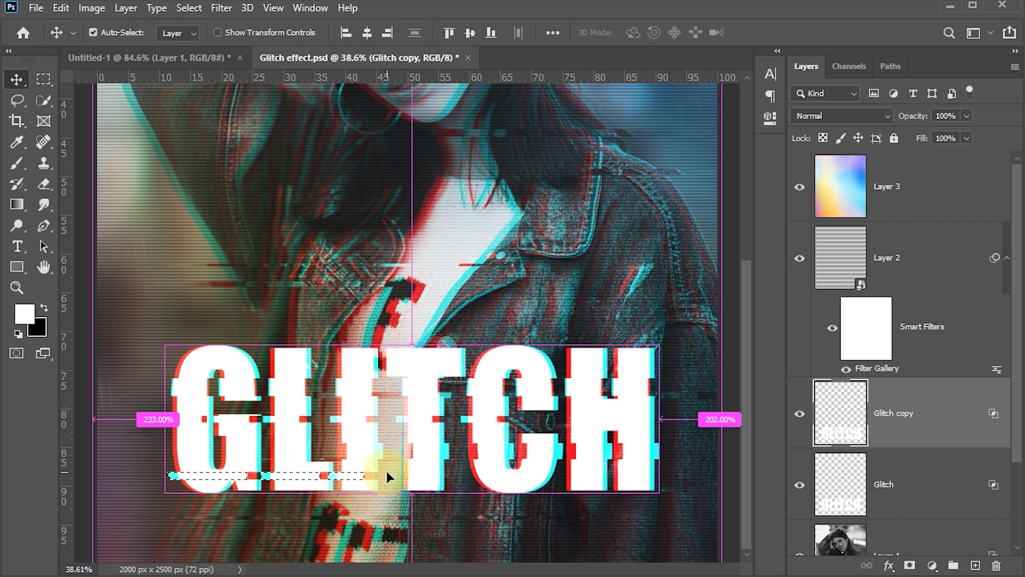
key(ctrl+d)
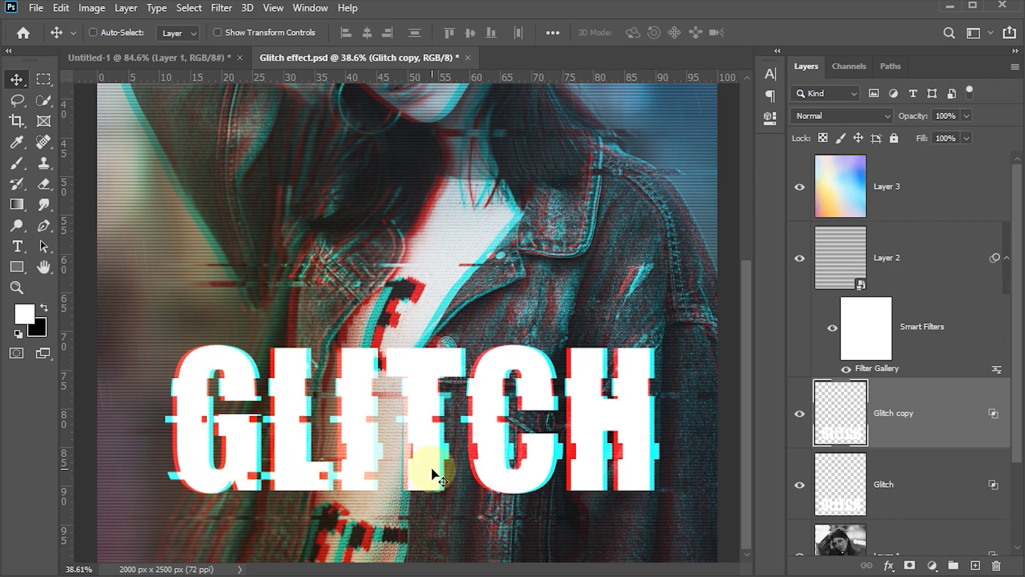
On Layer 1, shift a thin strip on the jacket's right side leftward, then deselect
scroll(407, 367, down, 1)
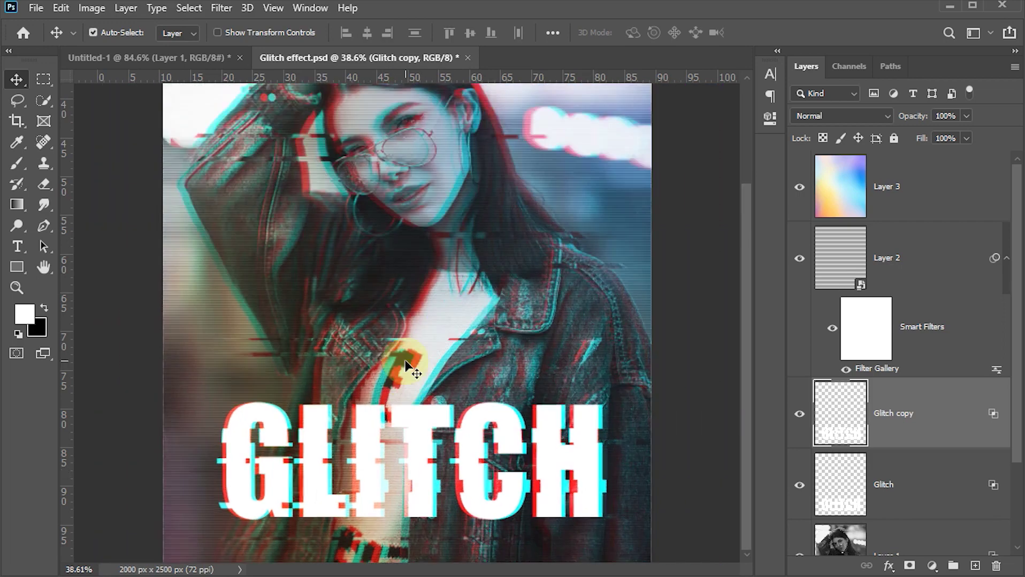
scroll(406, 367, down, 1)
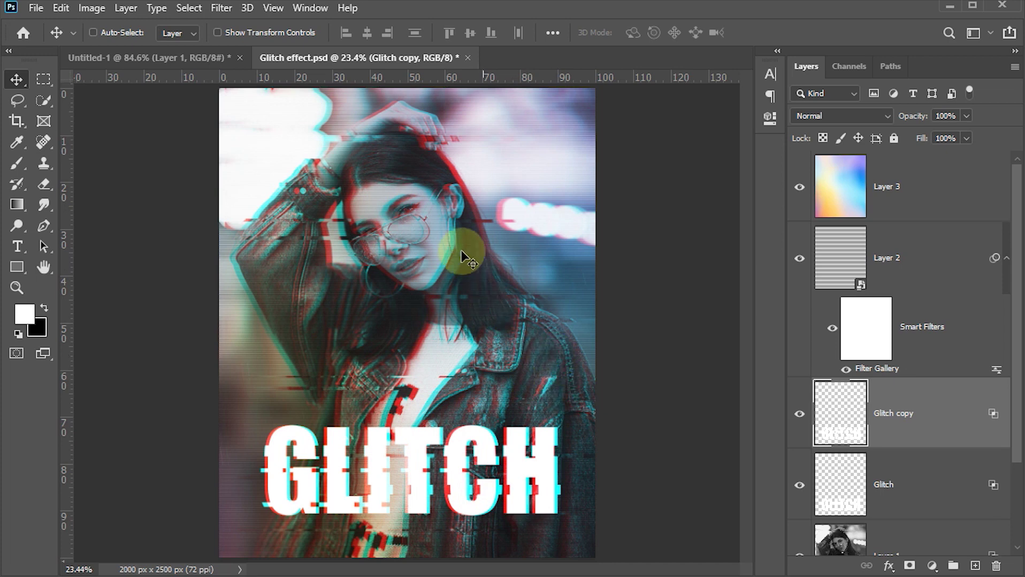
scroll(936, 509, down, 2)
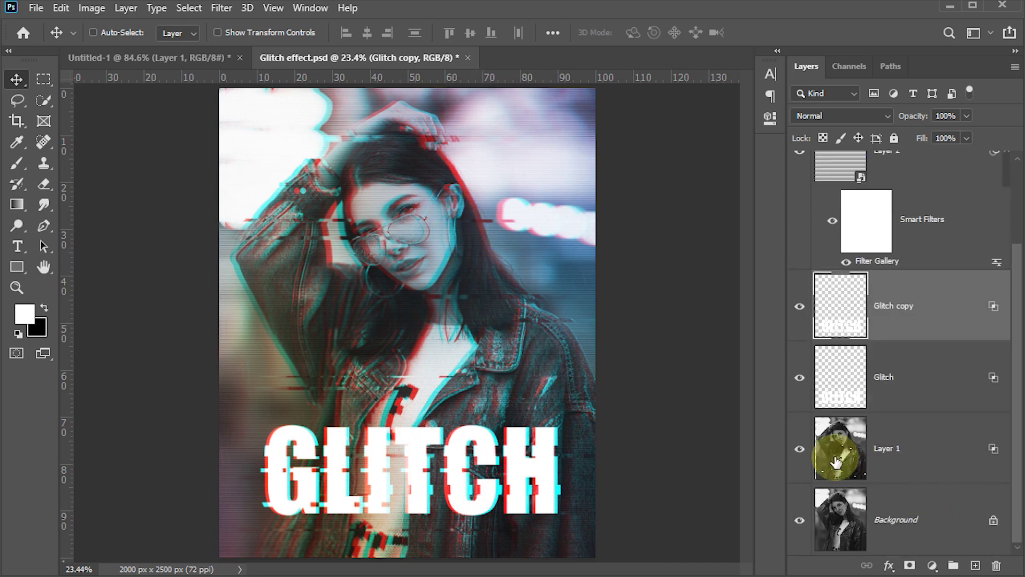
click(834, 455)
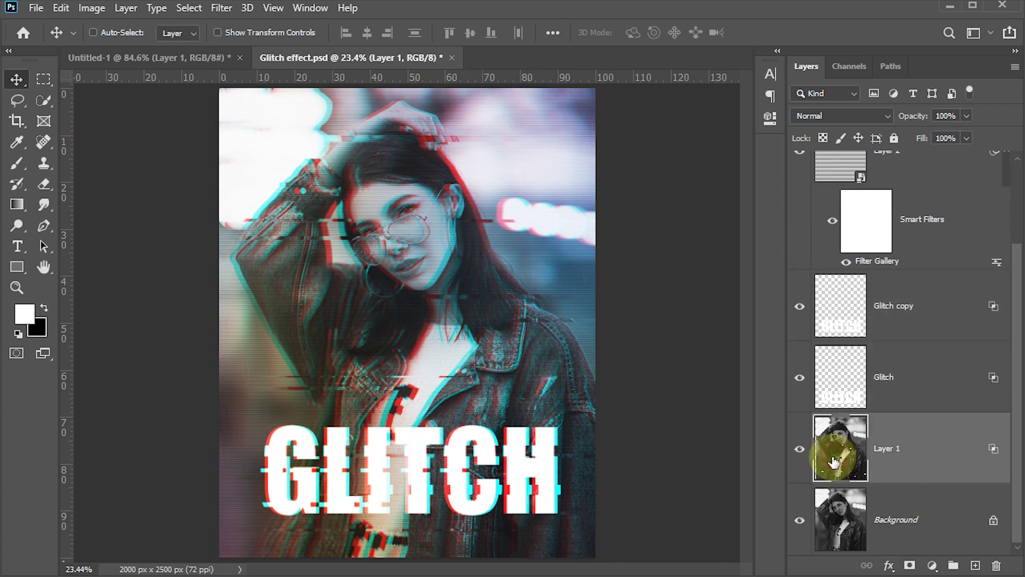
click(43, 79)
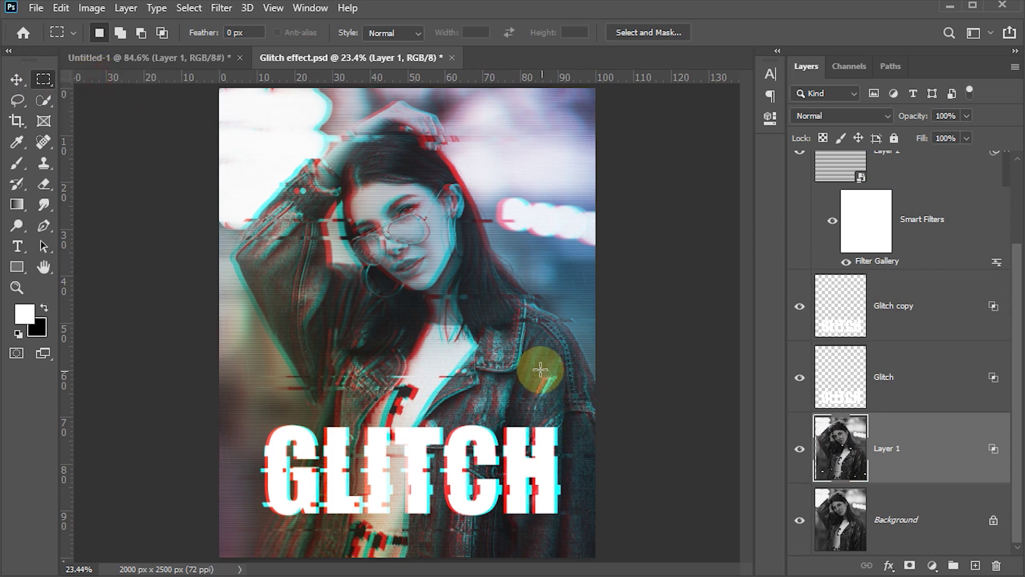
drag(539, 369, 609, 377)
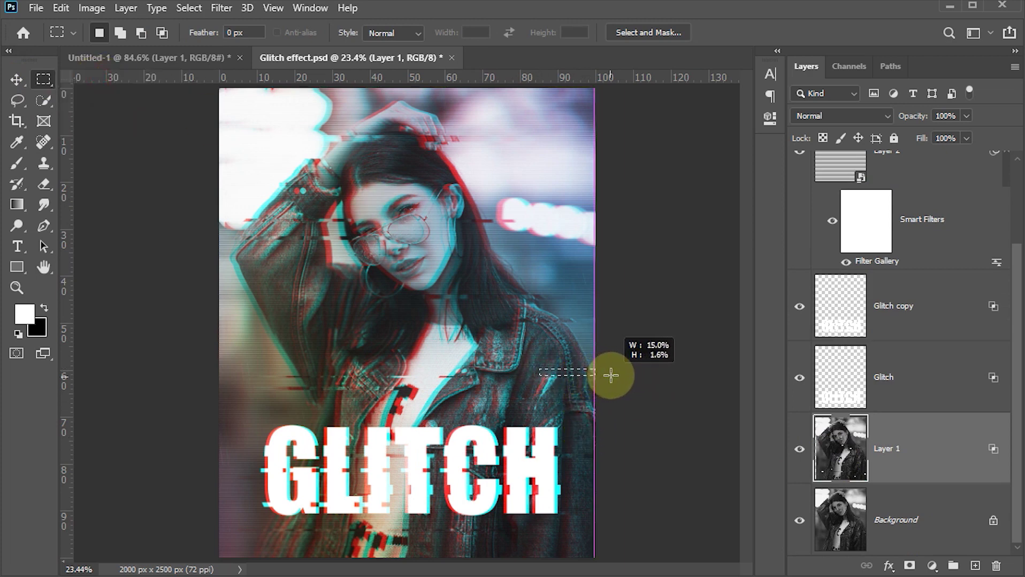
drag(609, 377, 562, 373)
key(v)
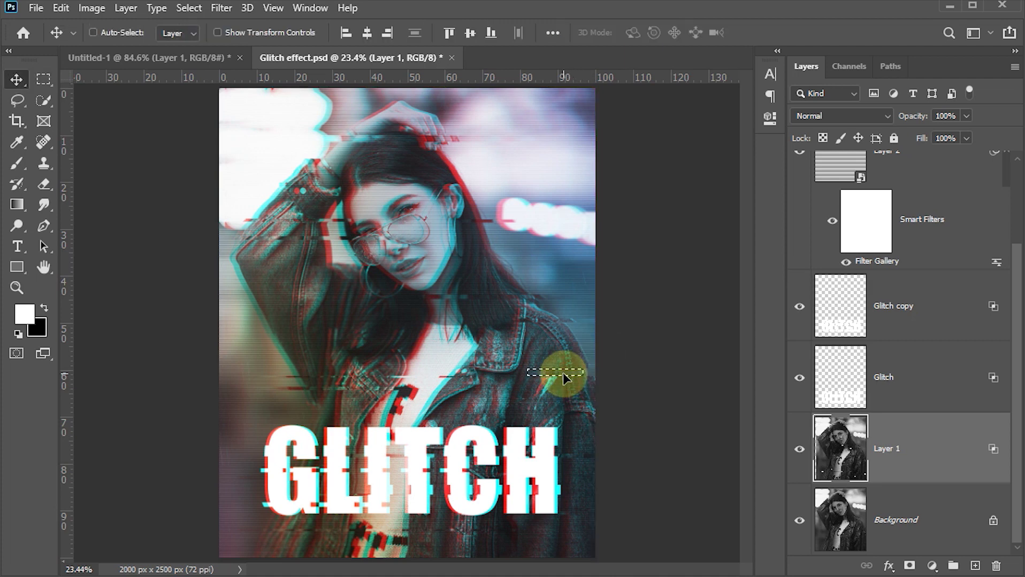
key(ctrl+d)
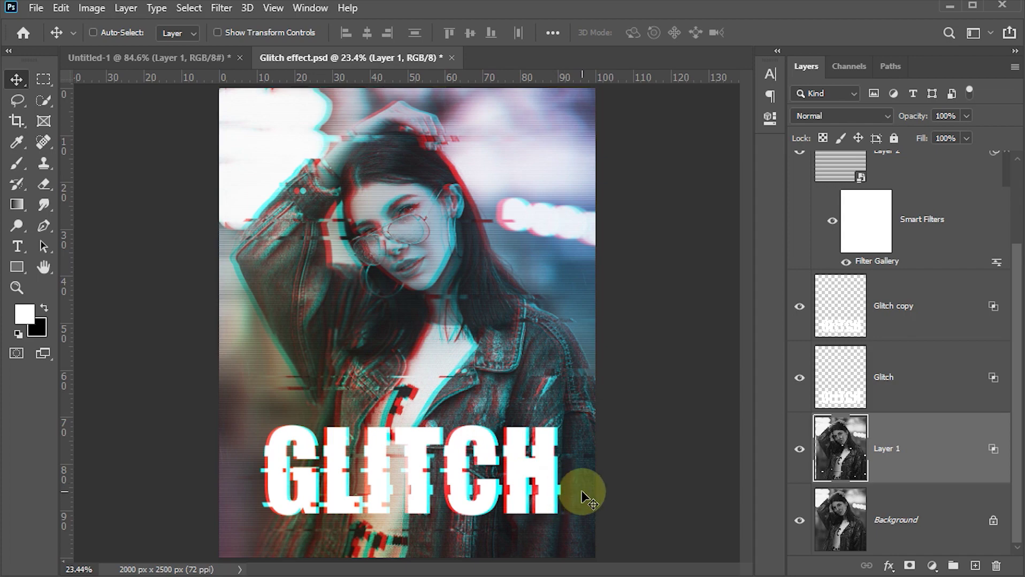
key(z)
drag(467, 370, 518, 430)
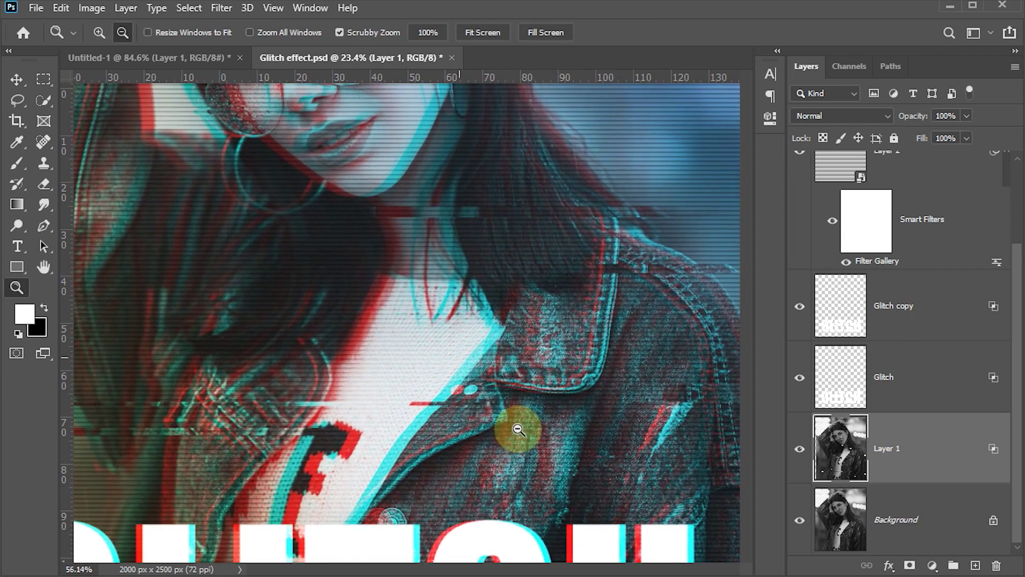
key(ctrl+0)
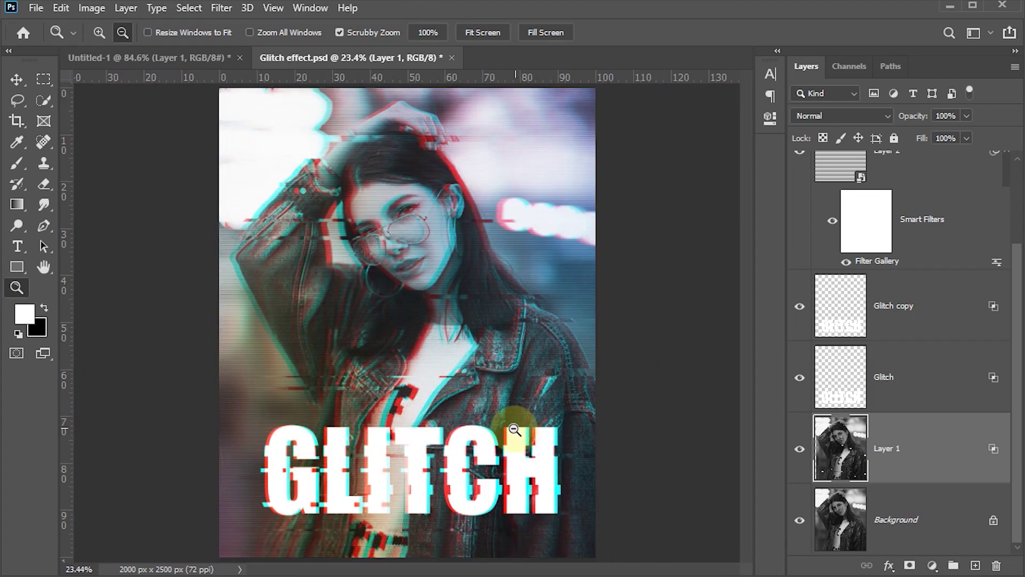